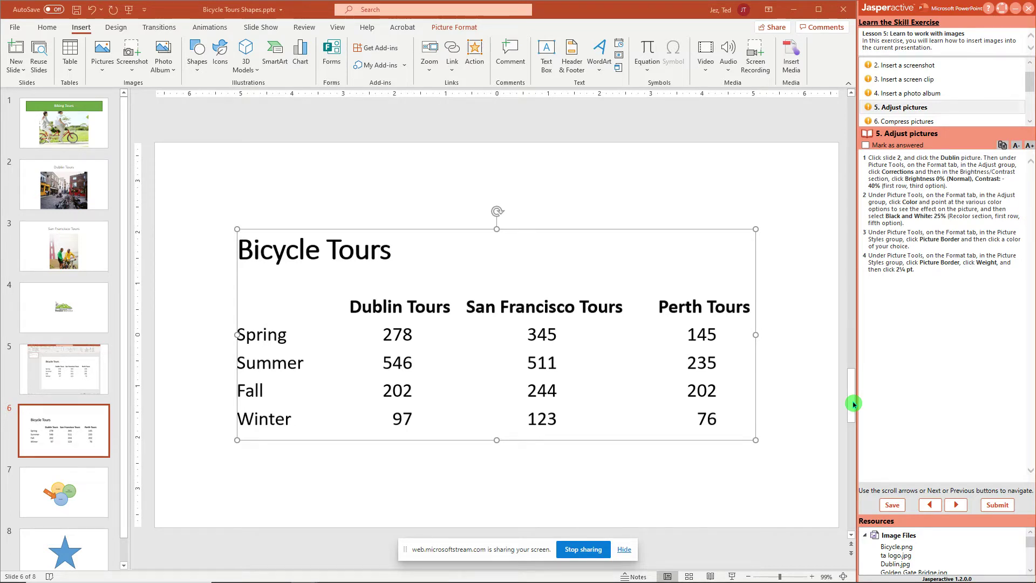
# Give the Dublin street picture on slide 2 Brightness 0% (Normal) and Contrast -40%.
pyautogui.click(102, 193)
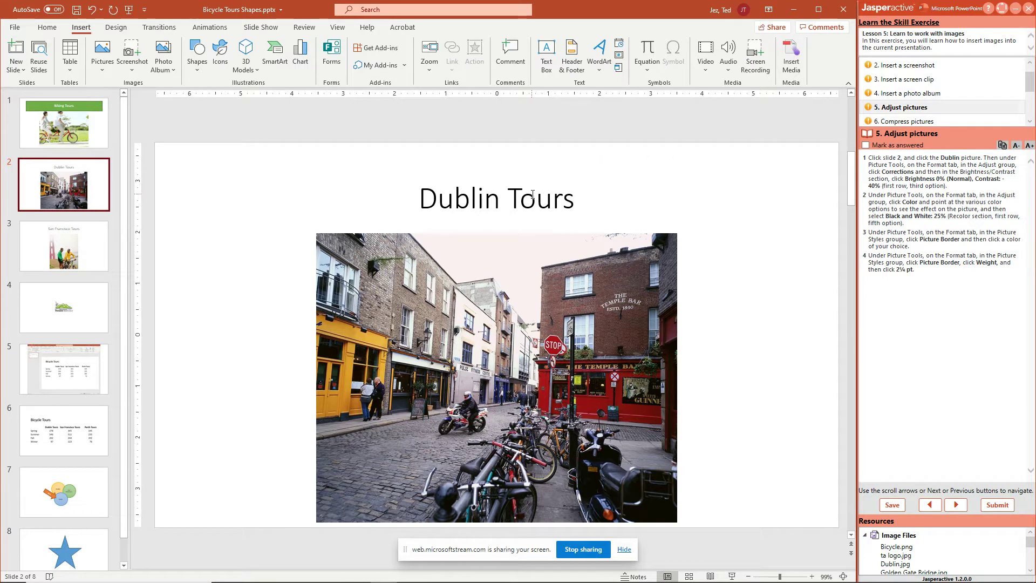
pyautogui.click(558, 254)
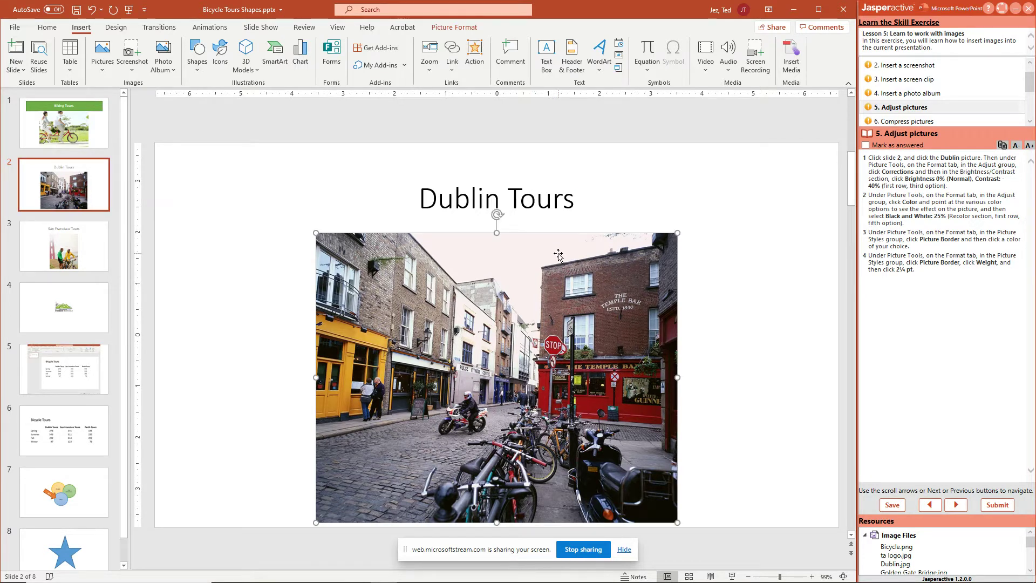
pyautogui.click(454, 27)
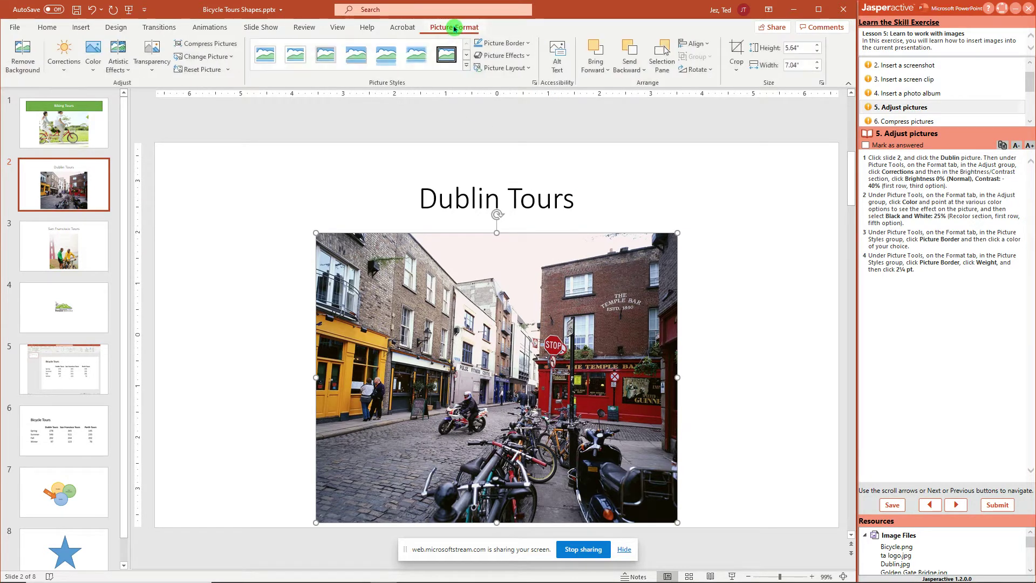
pyautogui.click(66, 70)
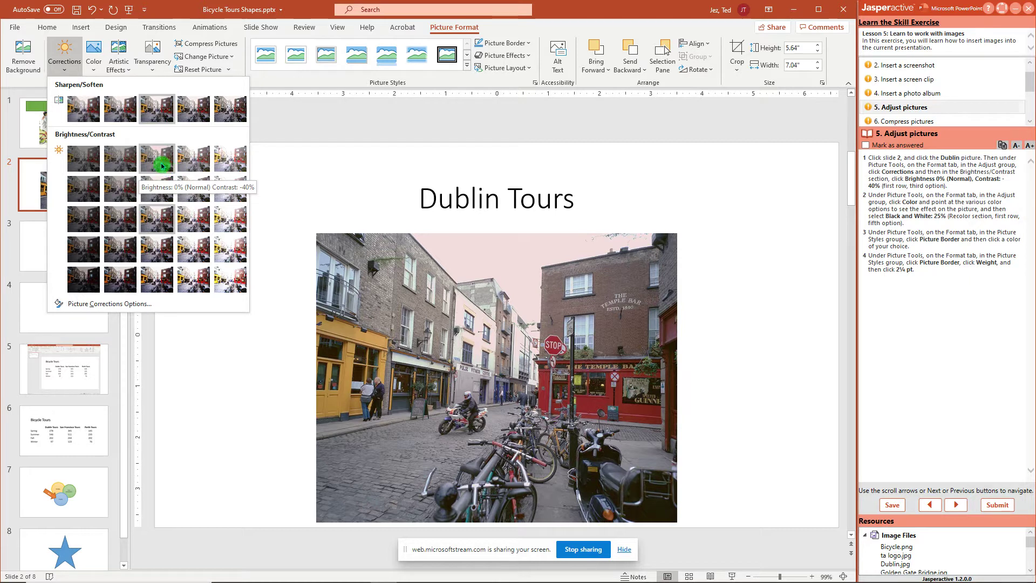
pyautogui.click(161, 165)
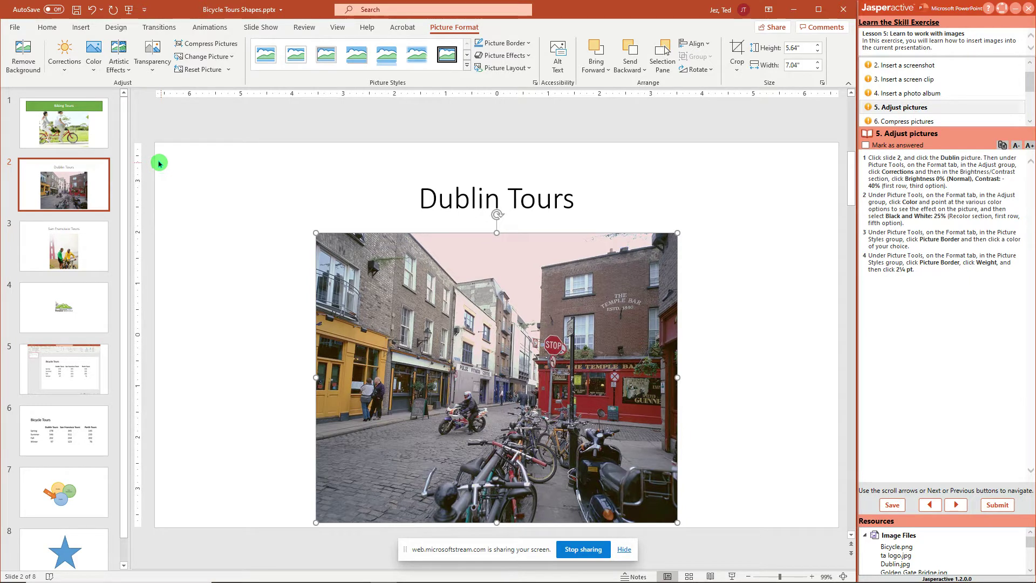
pyautogui.click(96, 70)
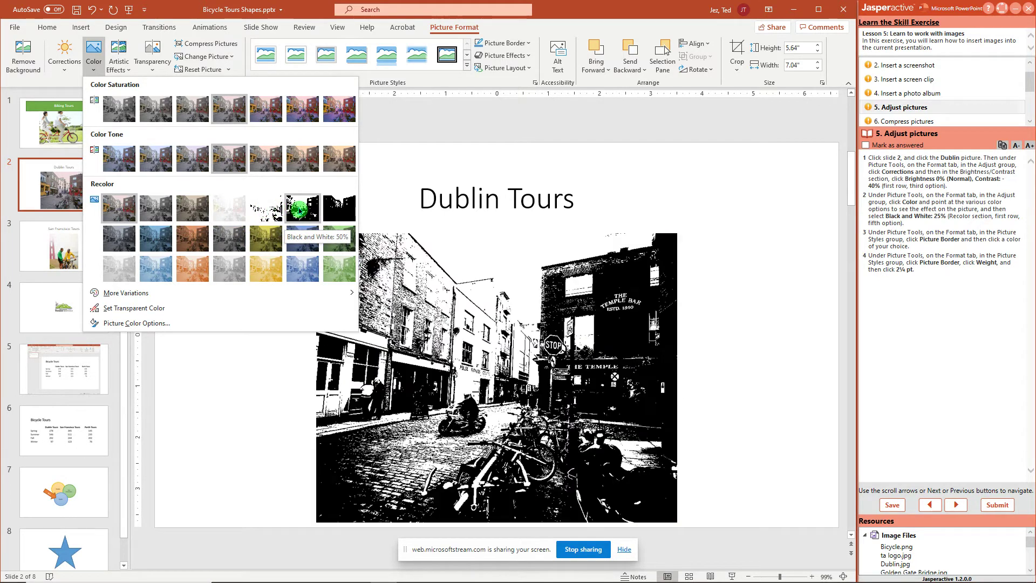
# Recolour the Dublin picture to Black and White: 25%.
pyautogui.click(269, 209)
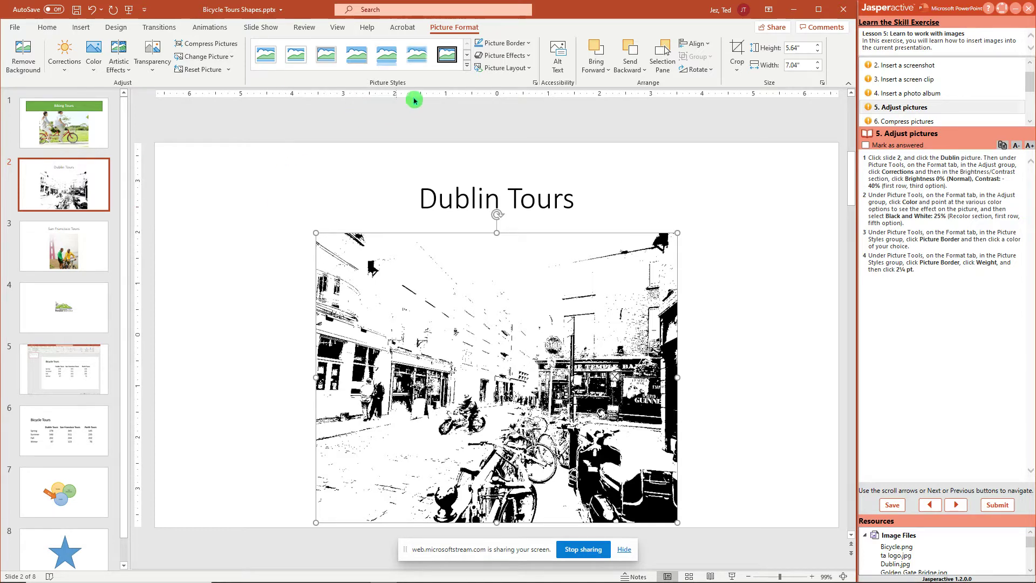
pyautogui.click(527, 43)
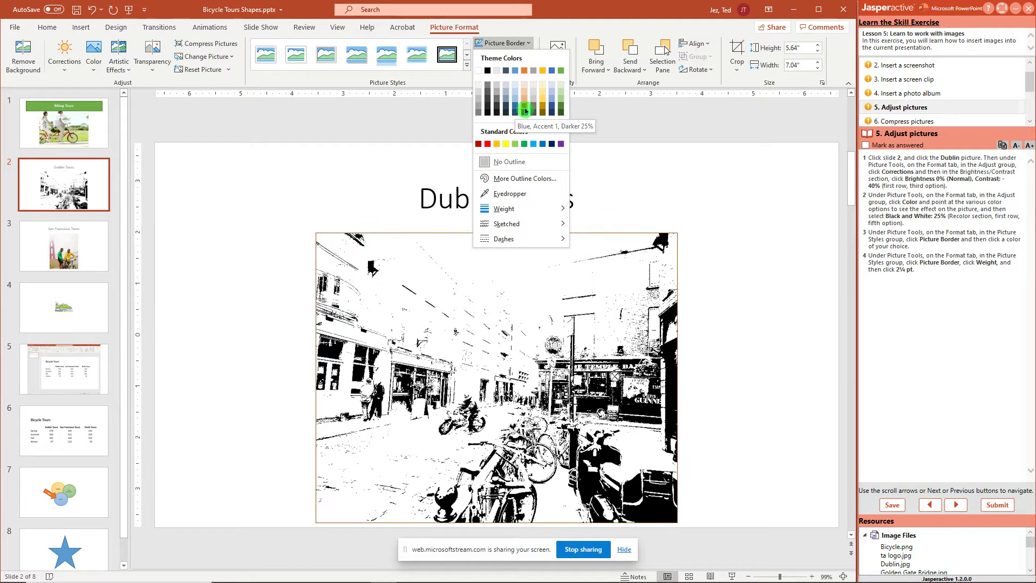
# Give the Dublin picture a green border with 2¼ pt weight.
pyautogui.click(561, 108)
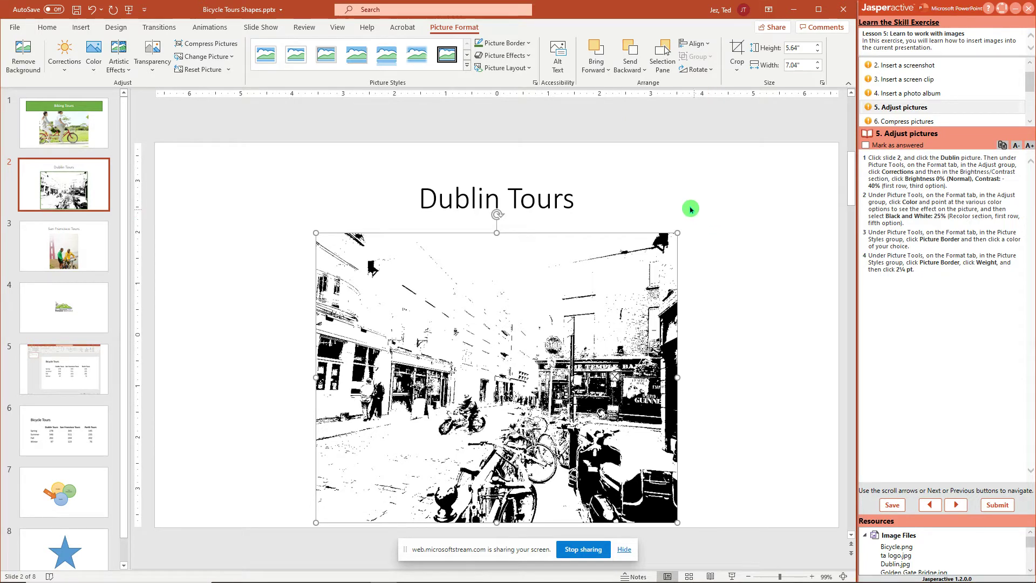
pyautogui.click(528, 46)
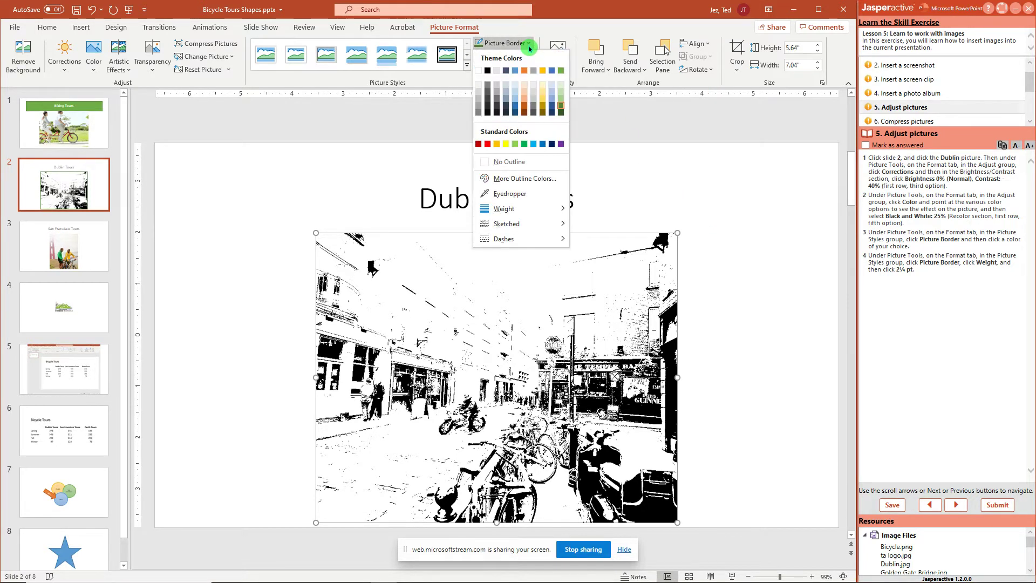
pyautogui.moveTo(541, 209)
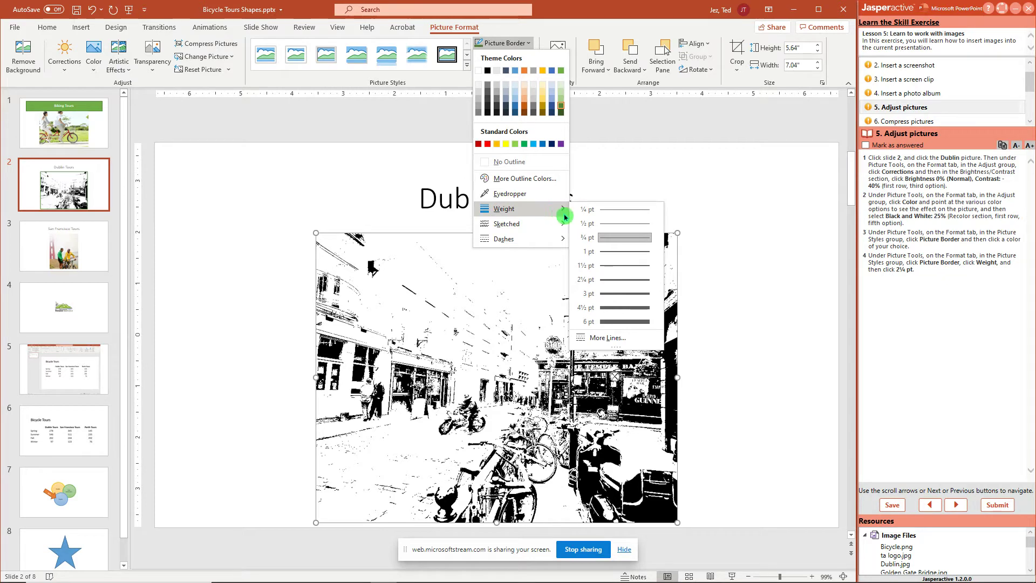
pyautogui.click(611, 279)
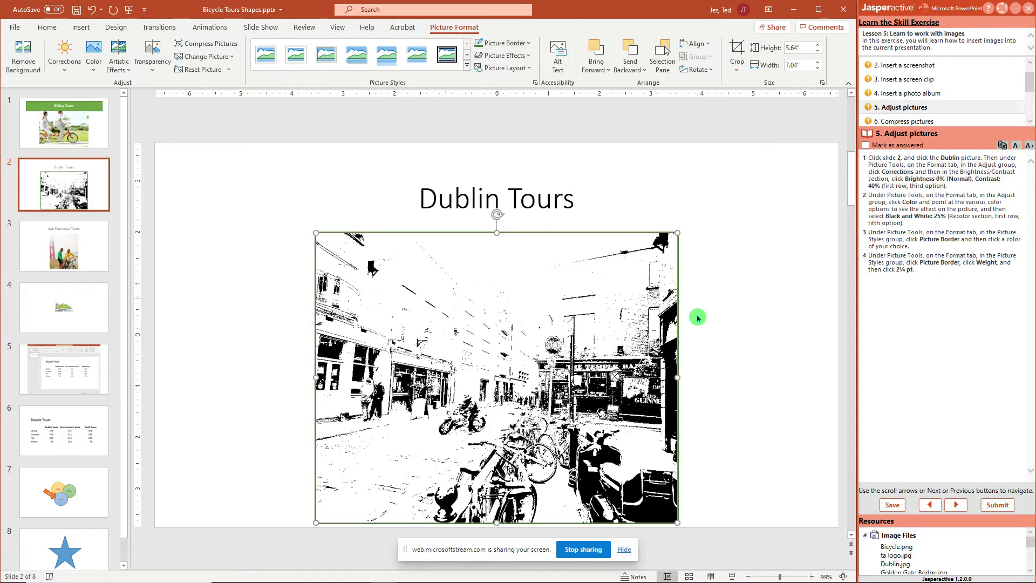
# Resize the picture to 5.33" by 6.66" and re-centre it under the title.
pyautogui.moveTo(676, 522); pyautogui.dragTo(662, 510)
pyautogui.moveTo(509, 372); pyautogui.dragTo(517, 372)
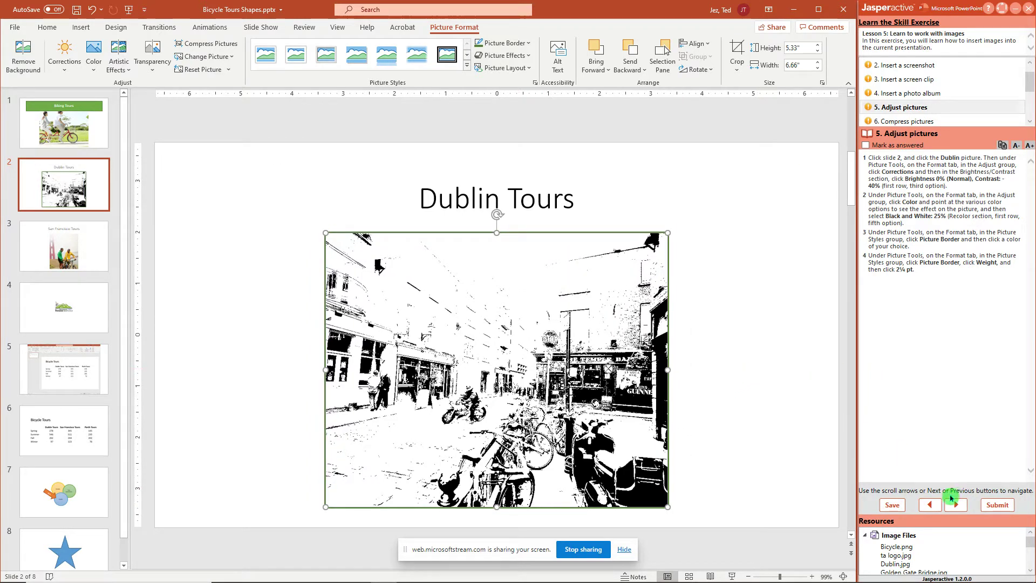
pyautogui.click(956, 504)
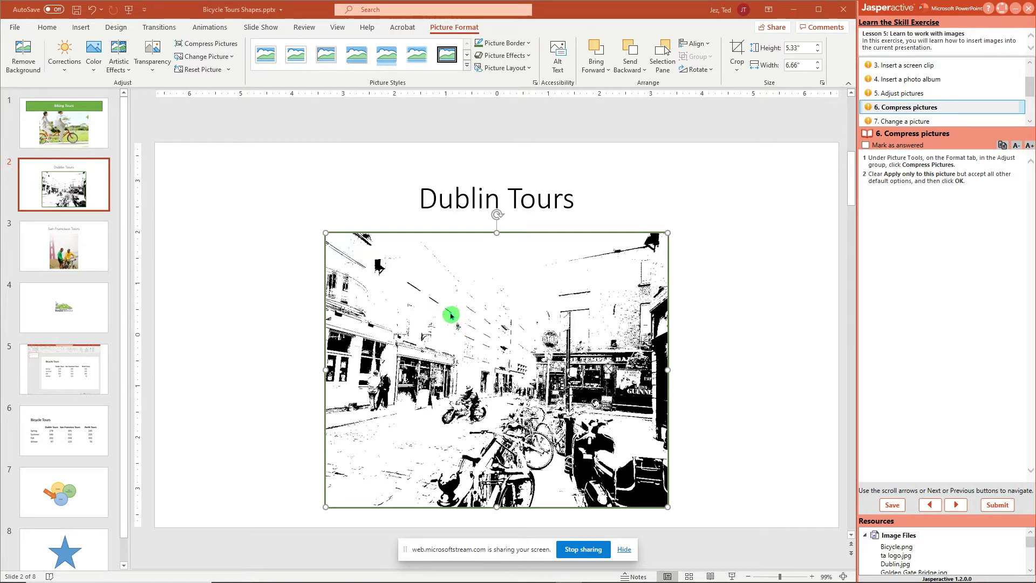
# Compress every picture in the presentation with default settings, not only the selected one.
pyautogui.click(217, 44)
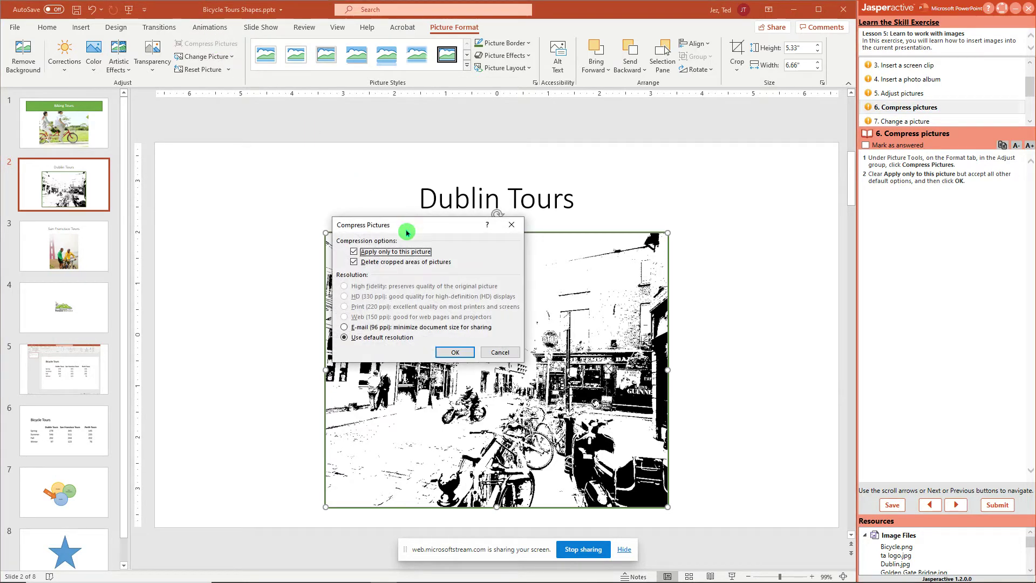
pyautogui.click(353, 251)
pyautogui.click(453, 353)
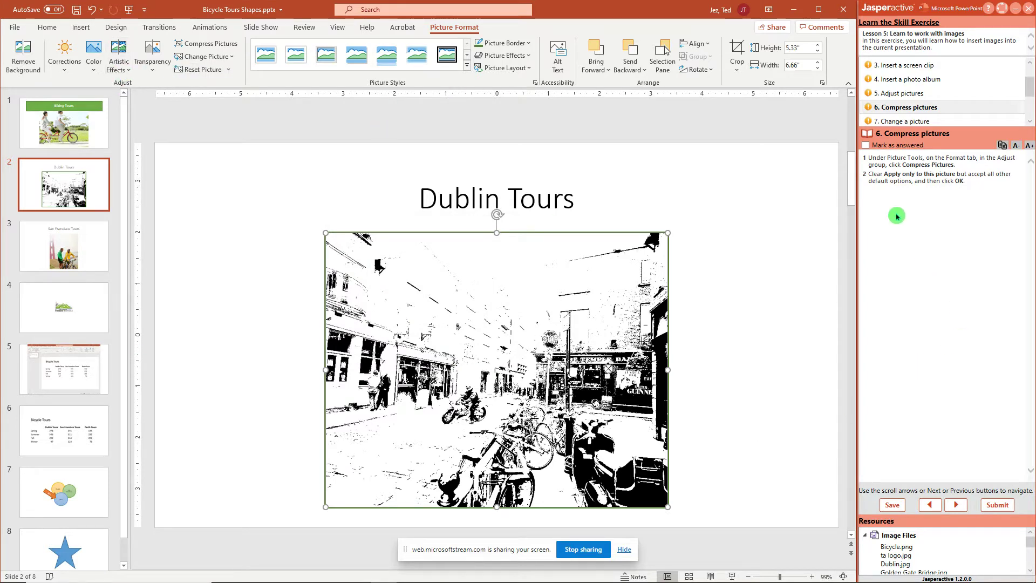
pyautogui.click(933, 119)
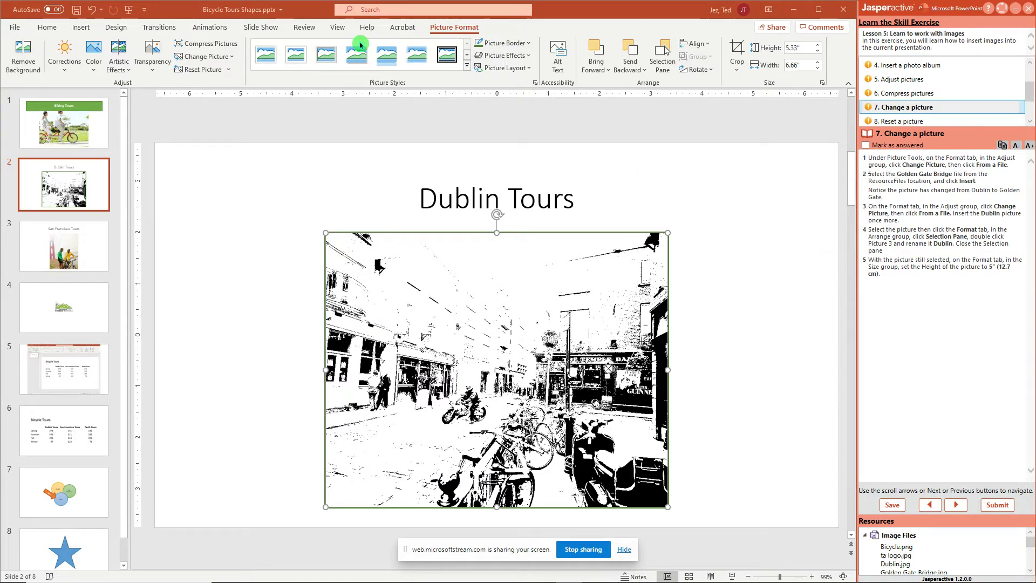
# Replace the Dublin picture with Golden Gate Bridge.jpg from a file.
pyautogui.click(231, 58)
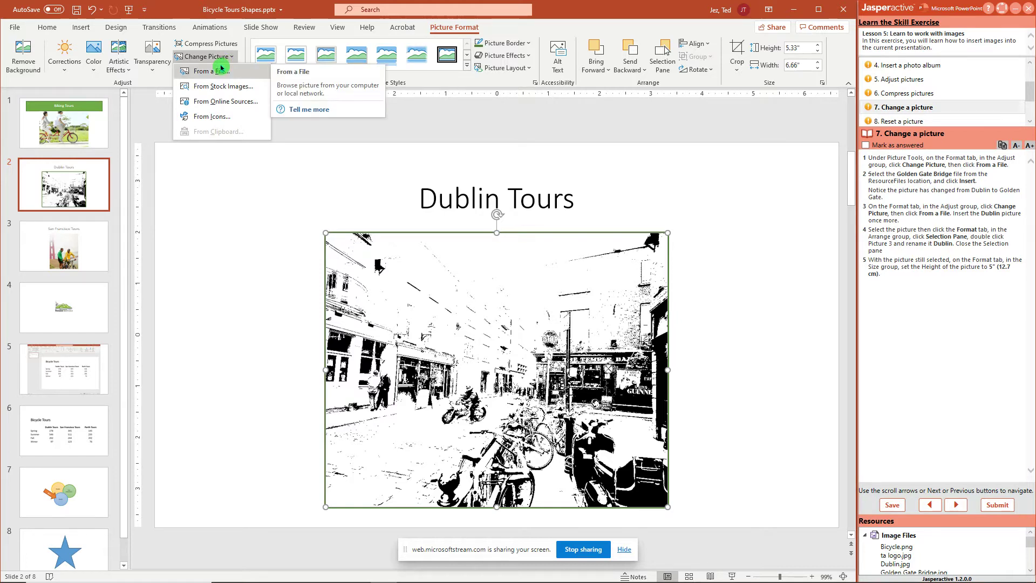
pyautogui.click(217, 70)
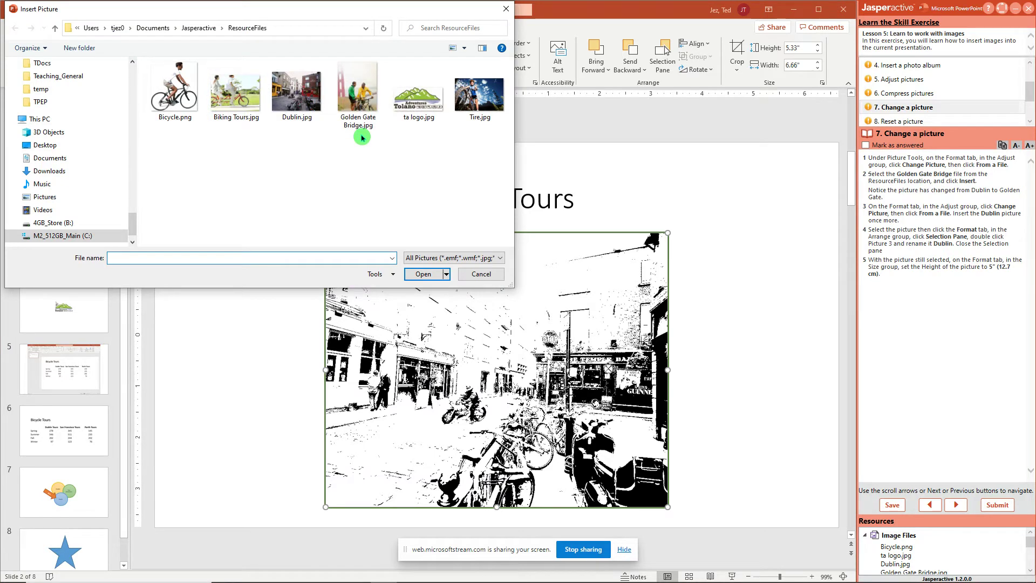
pyautogui.click(359, 127)
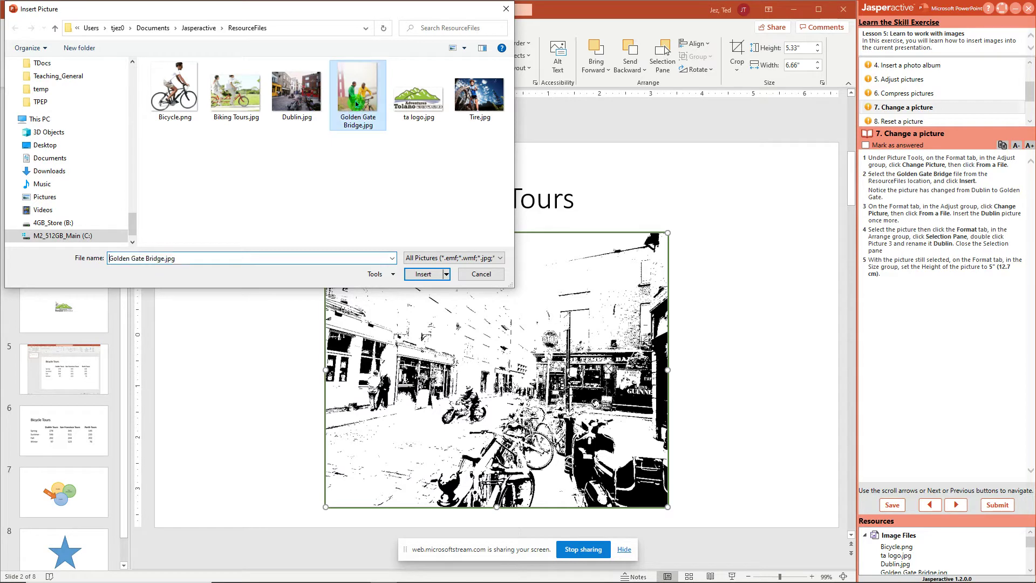
pyautogui.click(424, 275)
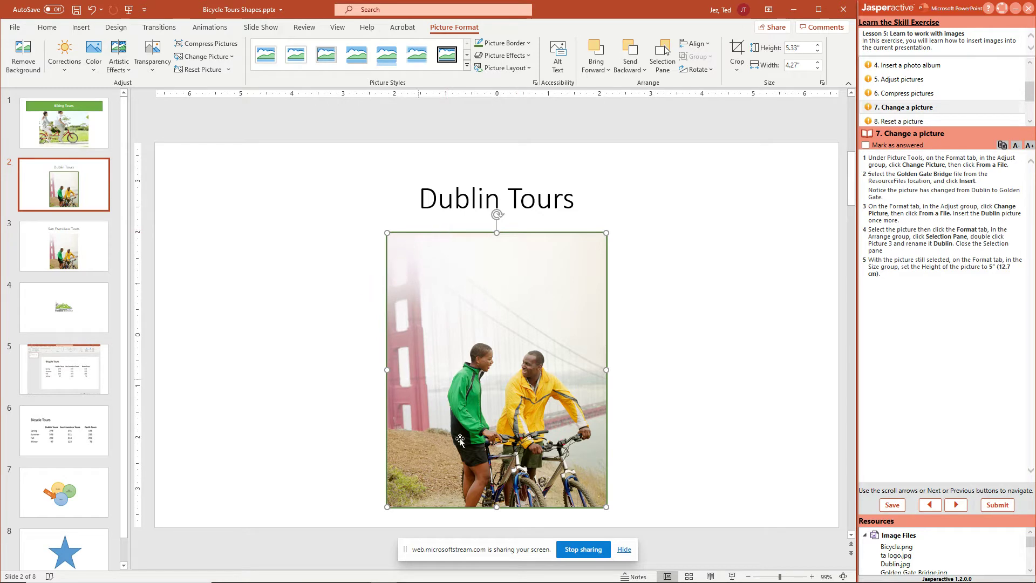
pyautogui.click(461, 227)
pyautogui.click(231, 57)
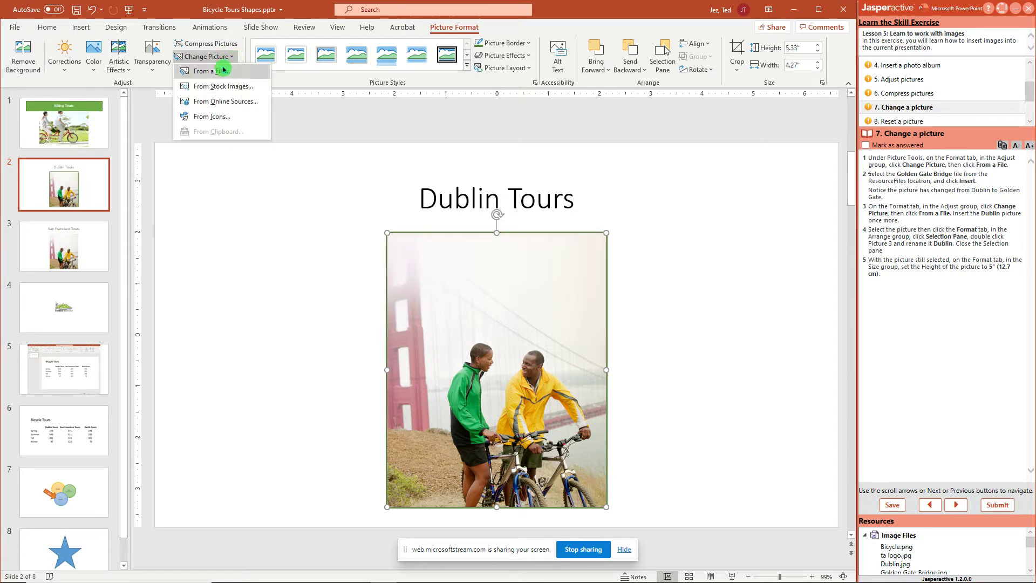
# Swap the bridge photo back to Dublin.jpg from a file.
pyautogui.click(211, 71)
pyautogui.click(296, 109)
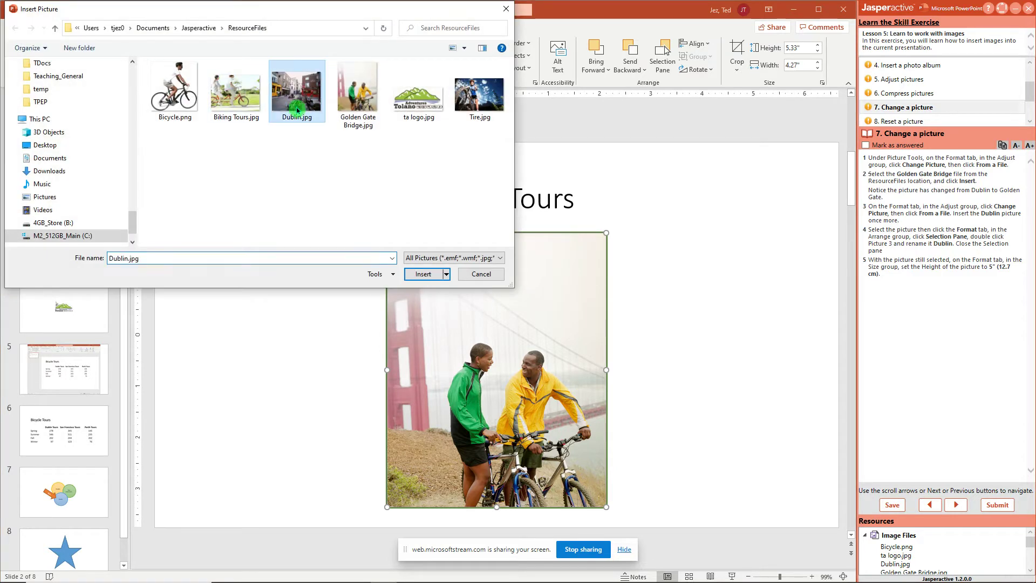
pyautogui.click(433, 278)
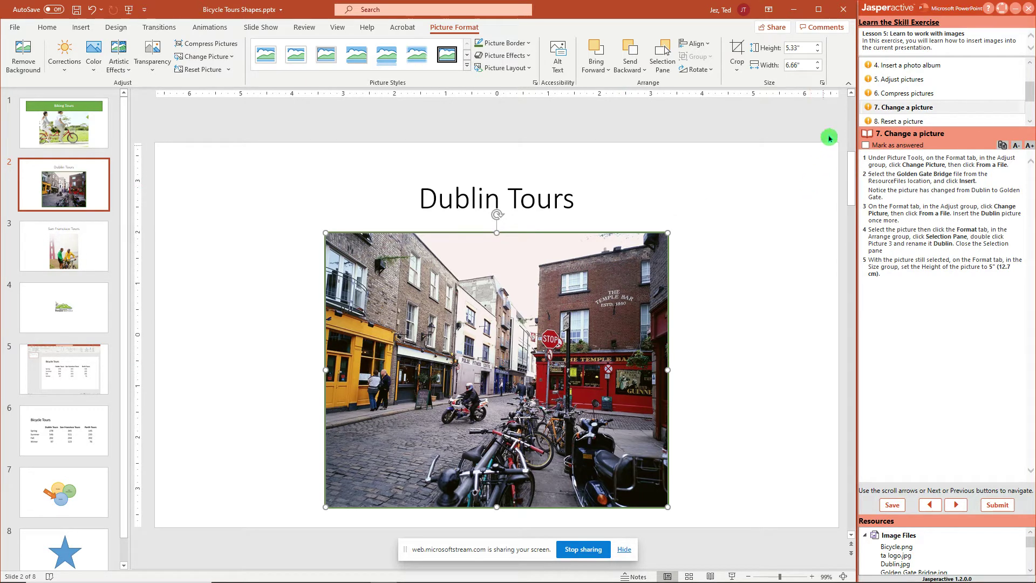
# Reduce the Dublin picture's height to 5", making it 6.25" wide.
pyautogui.click(817, 52)
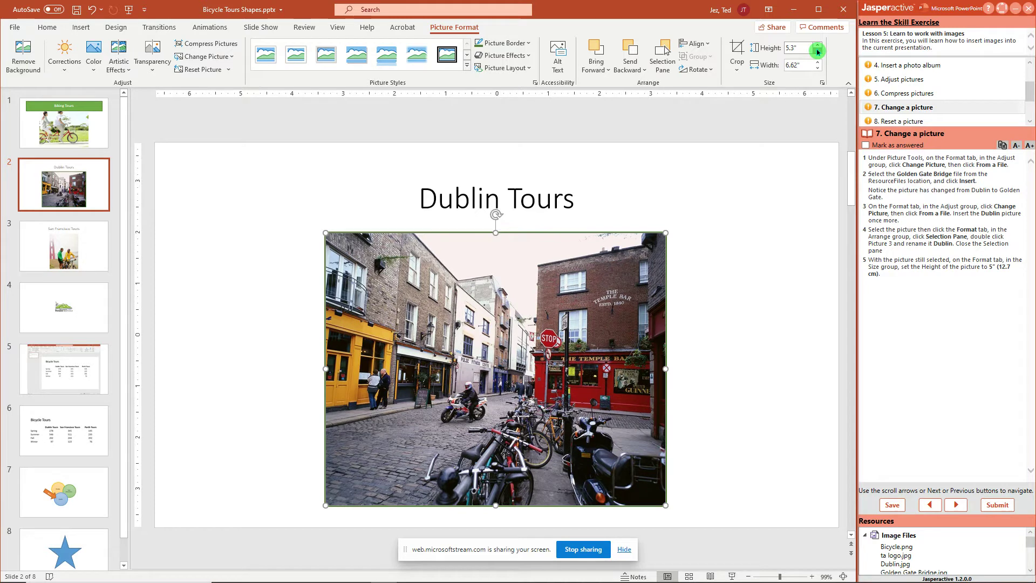
pyautogui.click(818, 51)
pyautogui.click(817, 52)
pyautogui.click(817, 52)
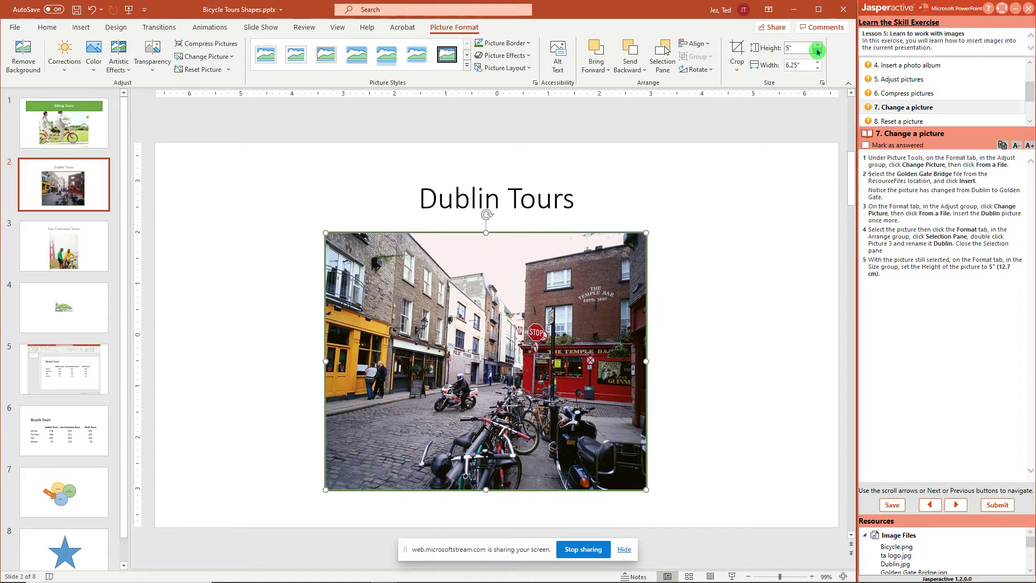
# Apply the Light Screen artistic effect to the Dublin picture.
pyautogui.click(957, 505)
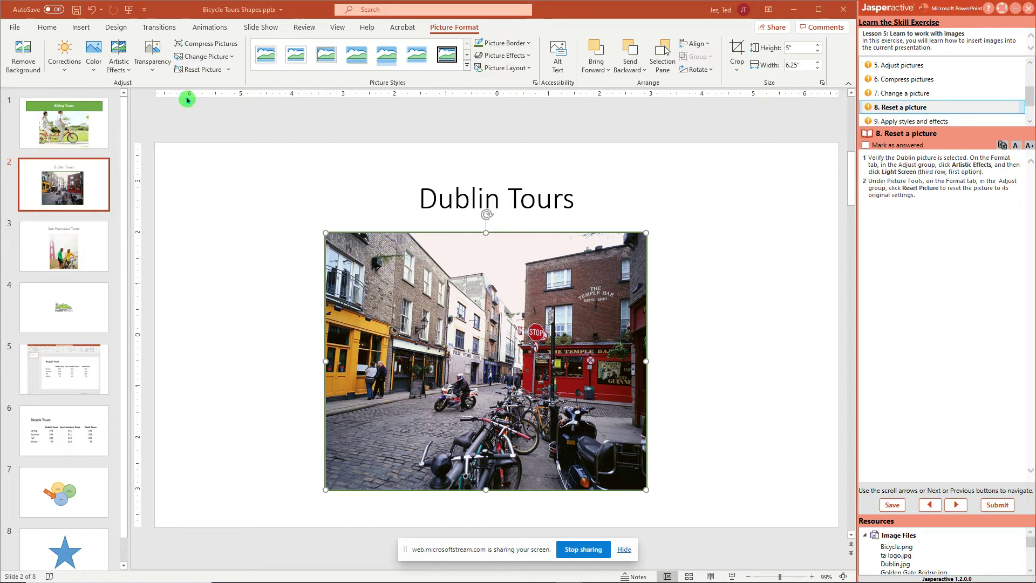
pyautogui.click(130, 72)
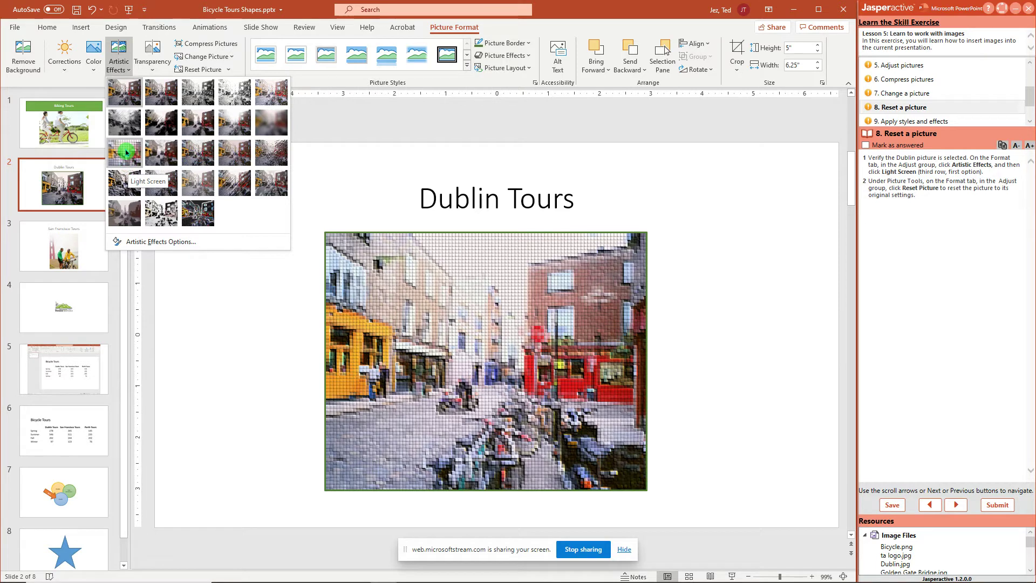
pyautogui.click(125, 152)
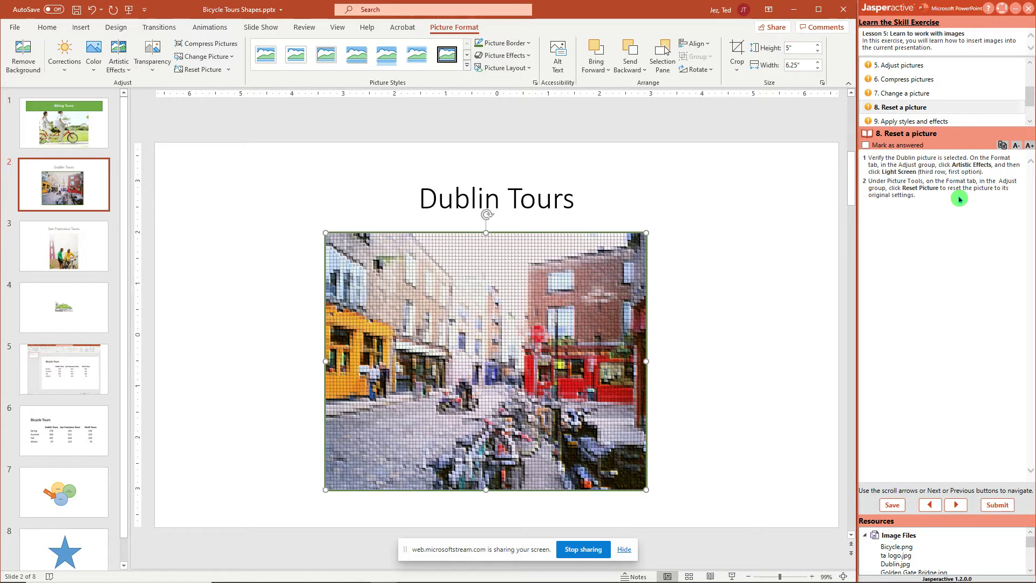
# Reset the Dublin picture to its original look, then go to slide 3, San Francisco Tours.
pyautogui.click(232, 70)
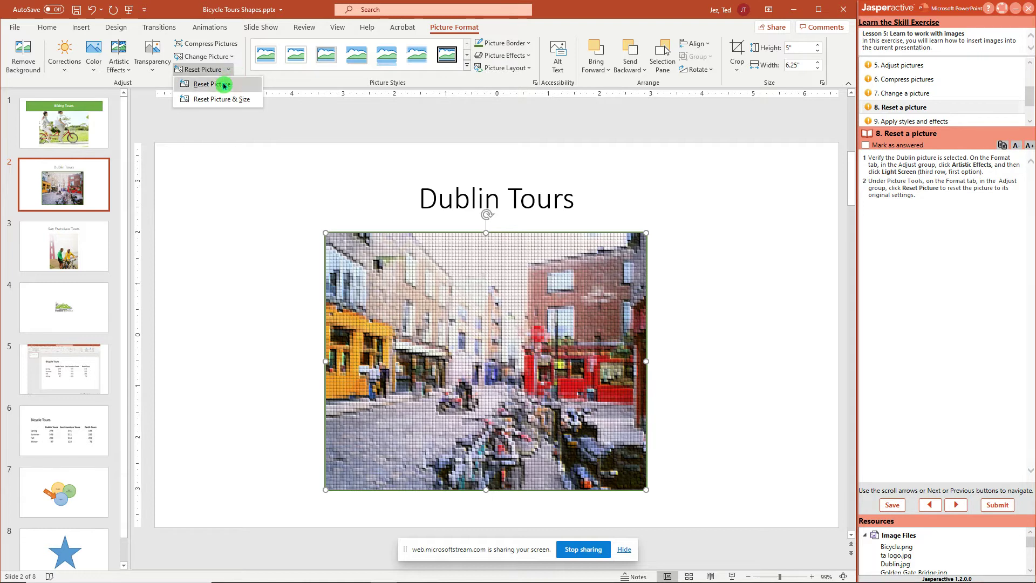
pyautogui.click(224, 85)
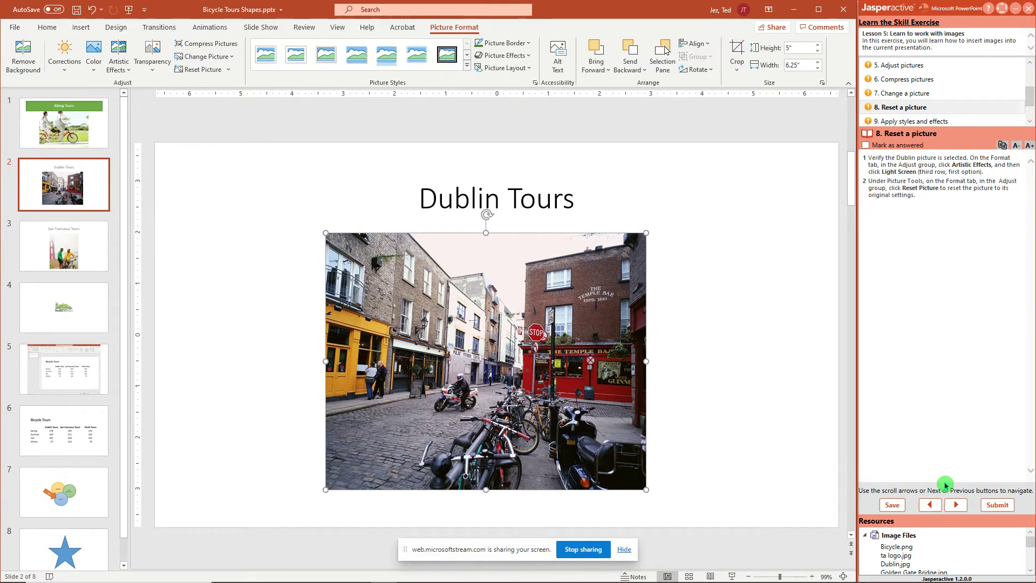
pyautogui.click(959, 505)
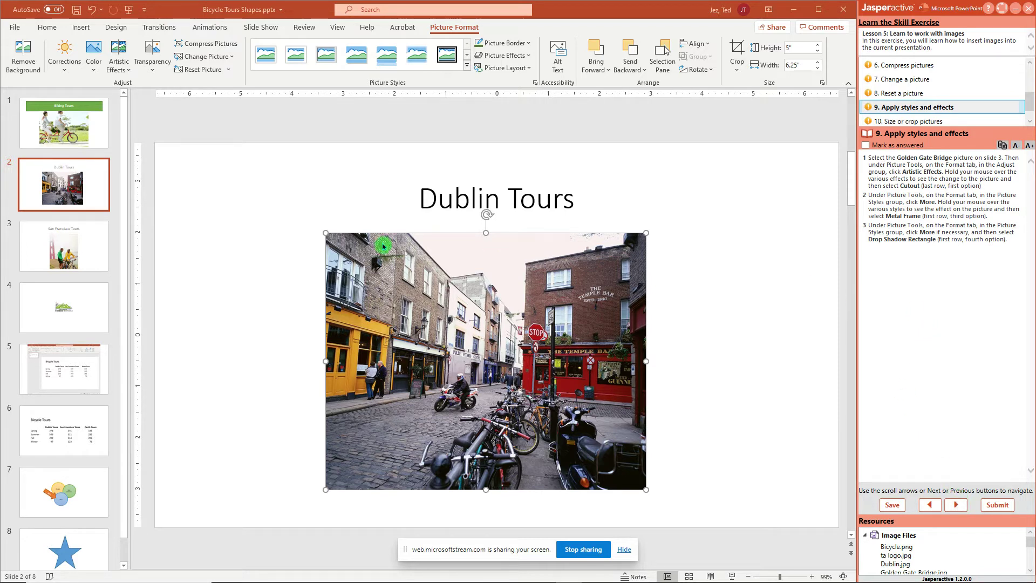
pyautogui.click(91, 251)
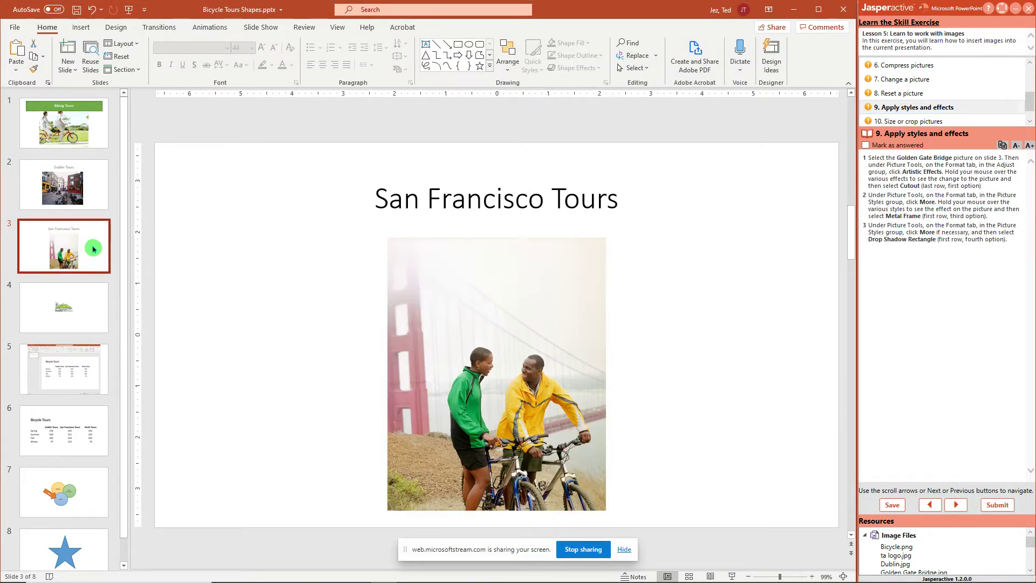
# Give the Golden Gate Bridge picture on slide 3 the Cutout artistic effect.
pyautogui.click(500, 266)
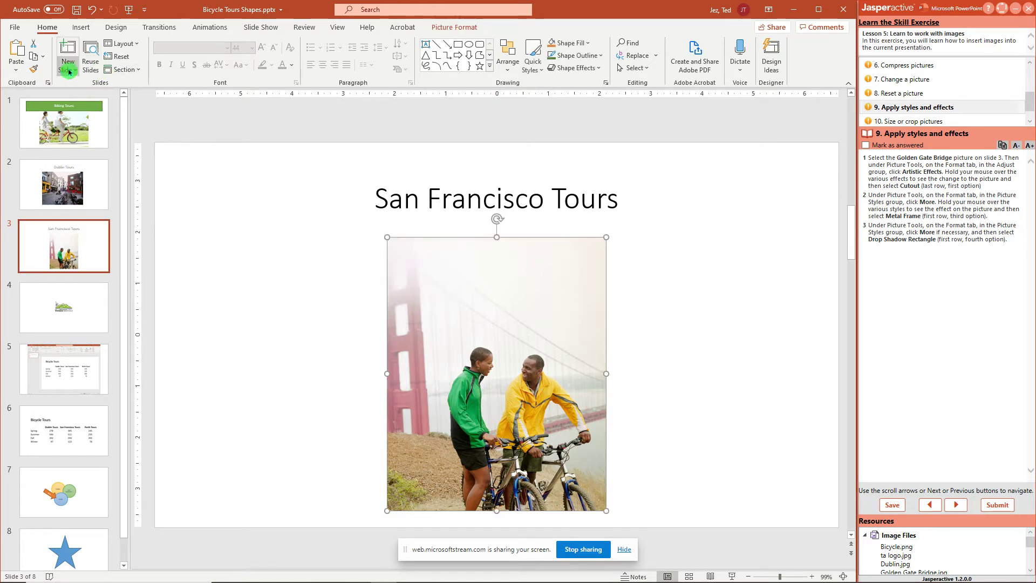
pyautogui.click(440, 28)
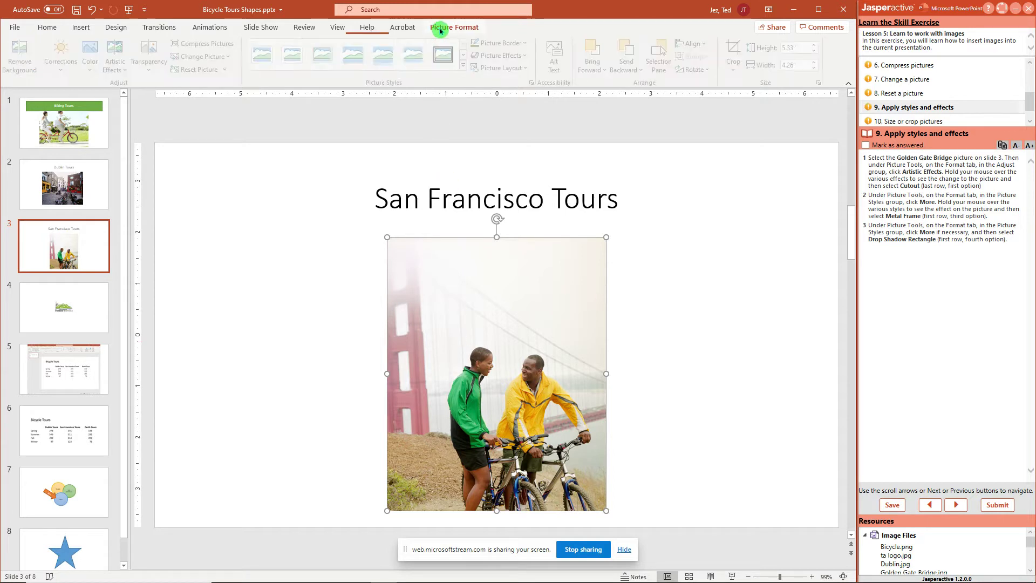
pyautogui.click(129, 69)
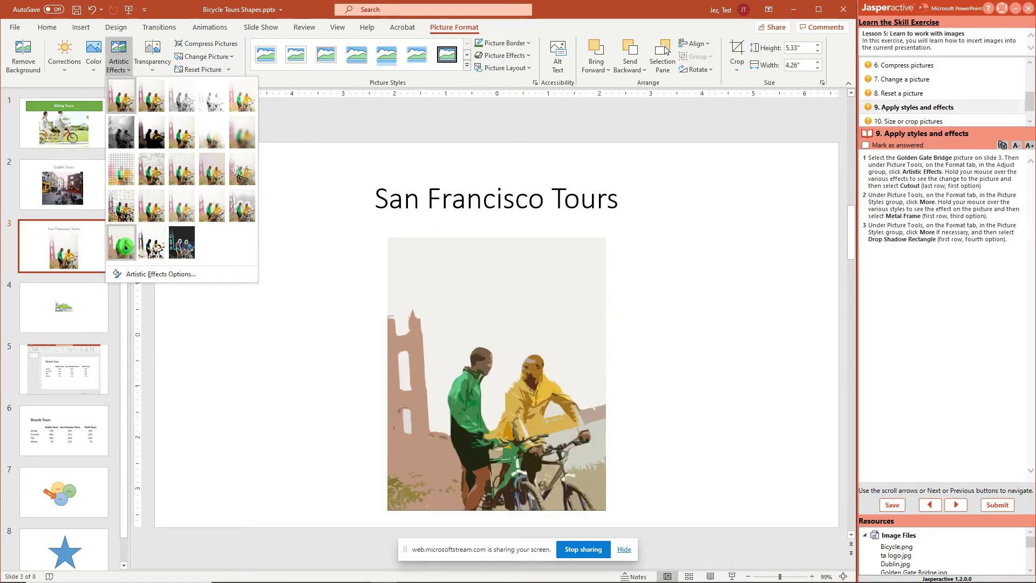
pyautogui.click(125, 247)
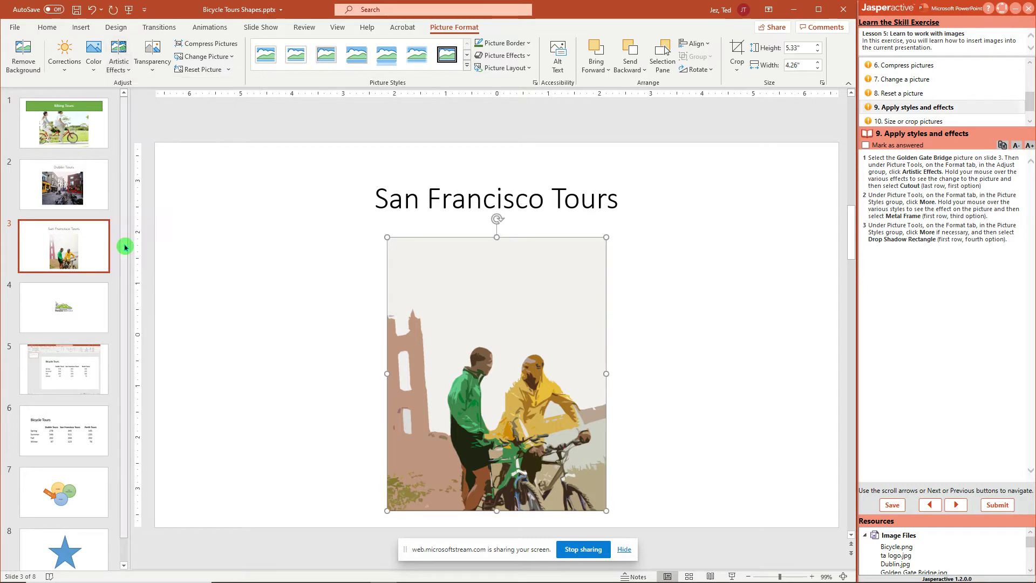
# Apply the Metal Frame picture style to the bridge picture and review the Shadow effects.
pyautogui.click(467, 66)
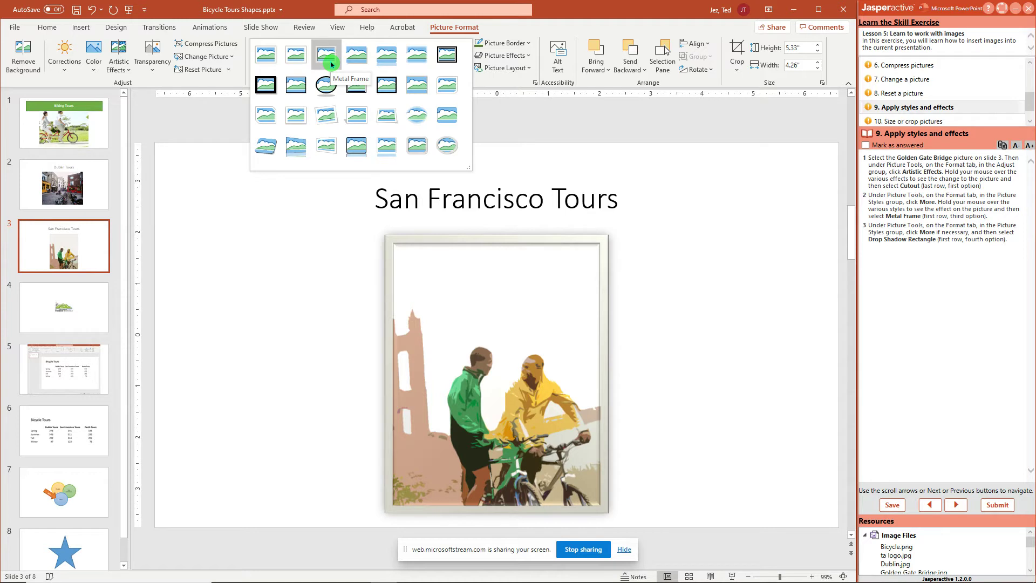
pyautogui.click(326, 55)
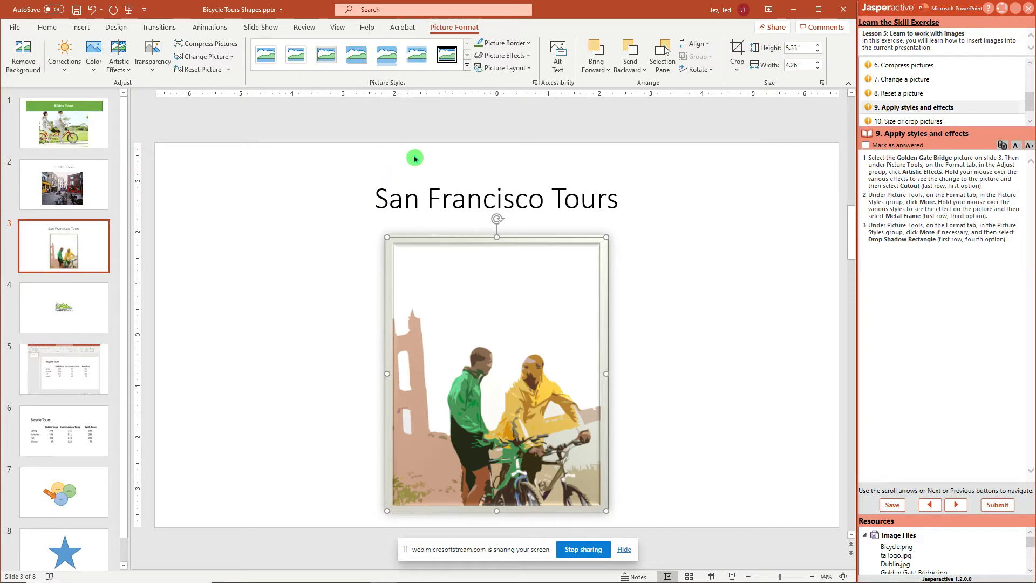
pyautogui.click(529, 56)
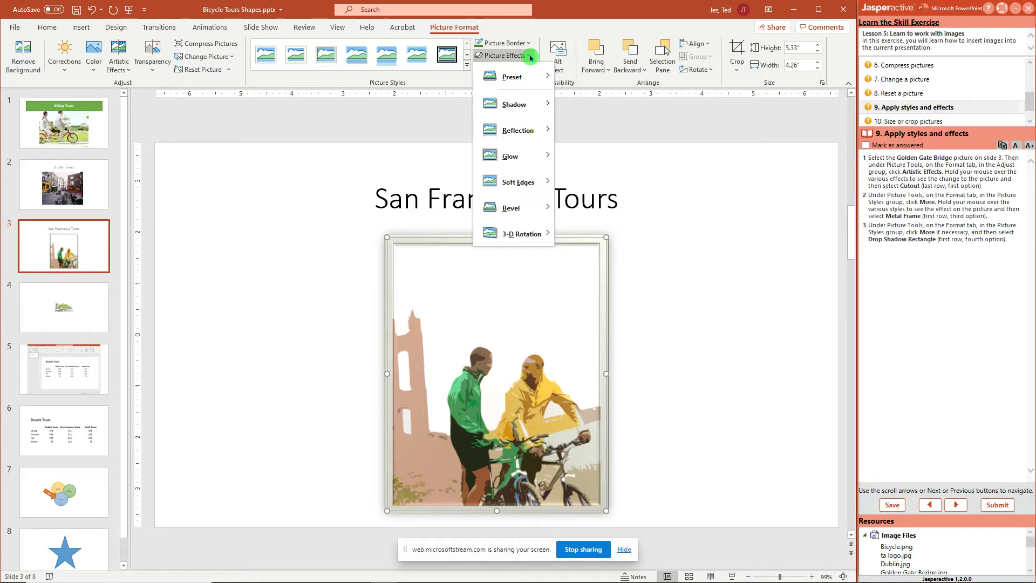
pyautogui.moveTo(543, 106)
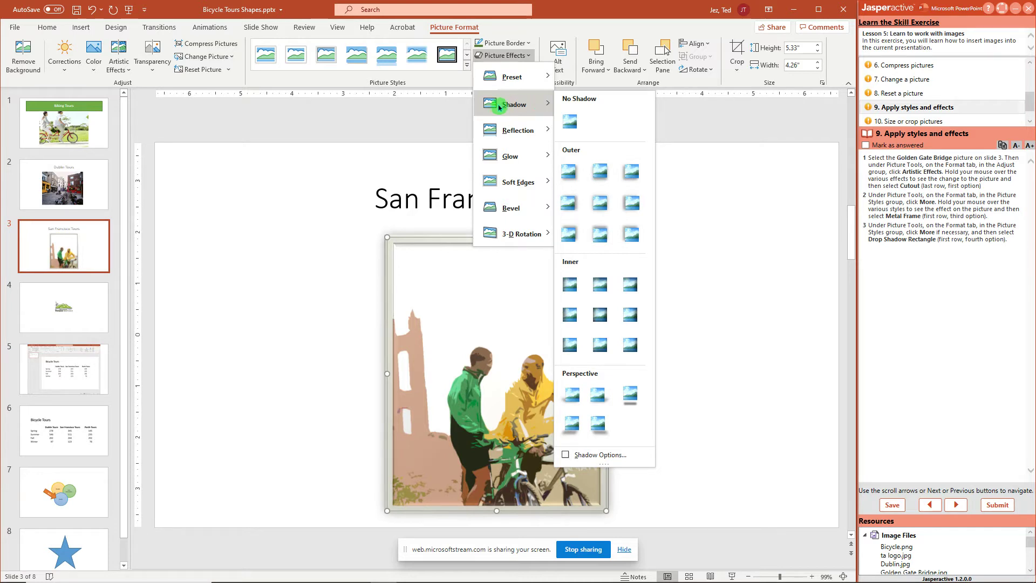
# Replace the style with Drop Shadow Rectangle and advance to Size or crop pictures.
pyautogui.click(467, 65)
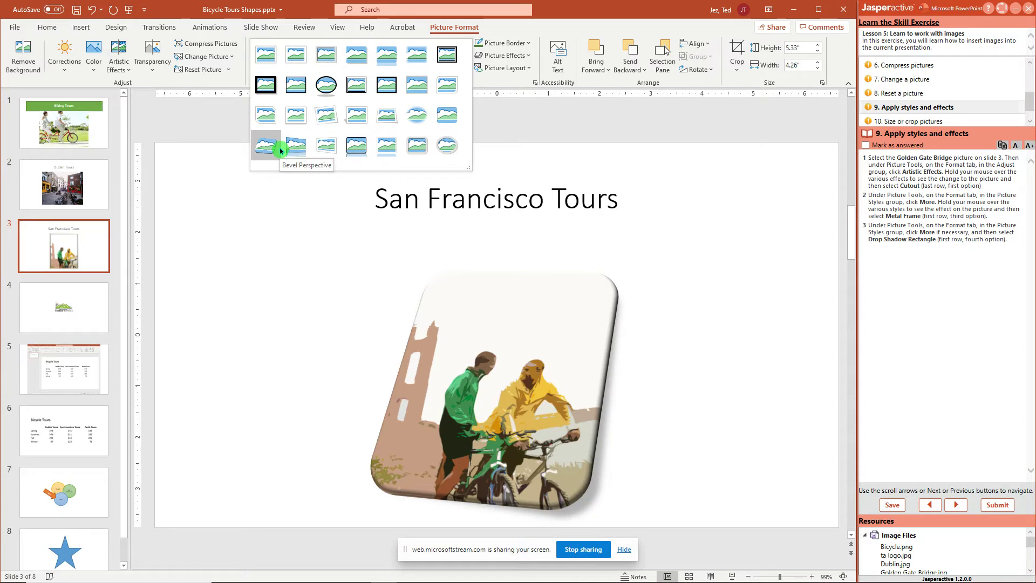
pyautogui.click(365, 70)
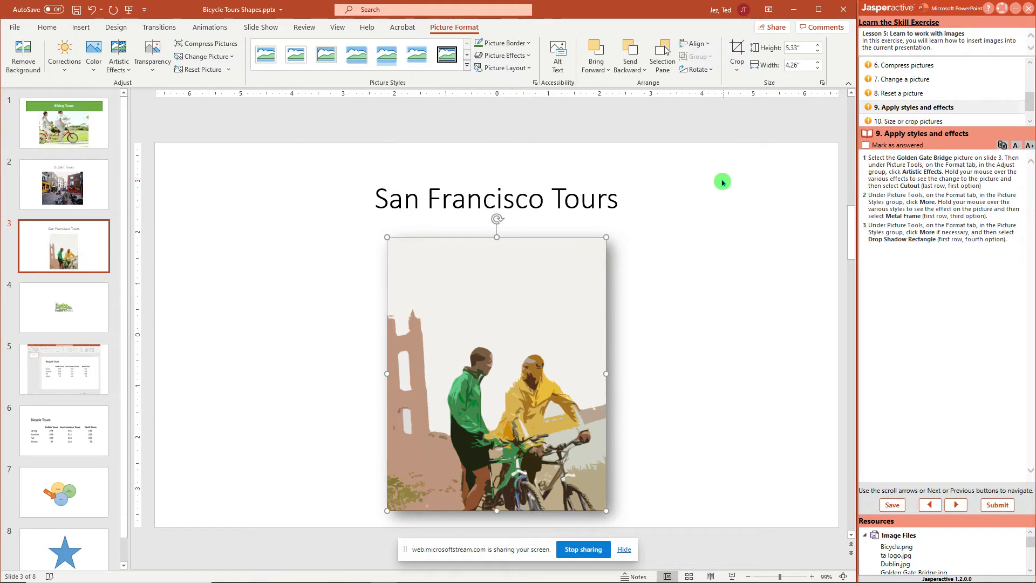
pyautogui.click(922, 122)
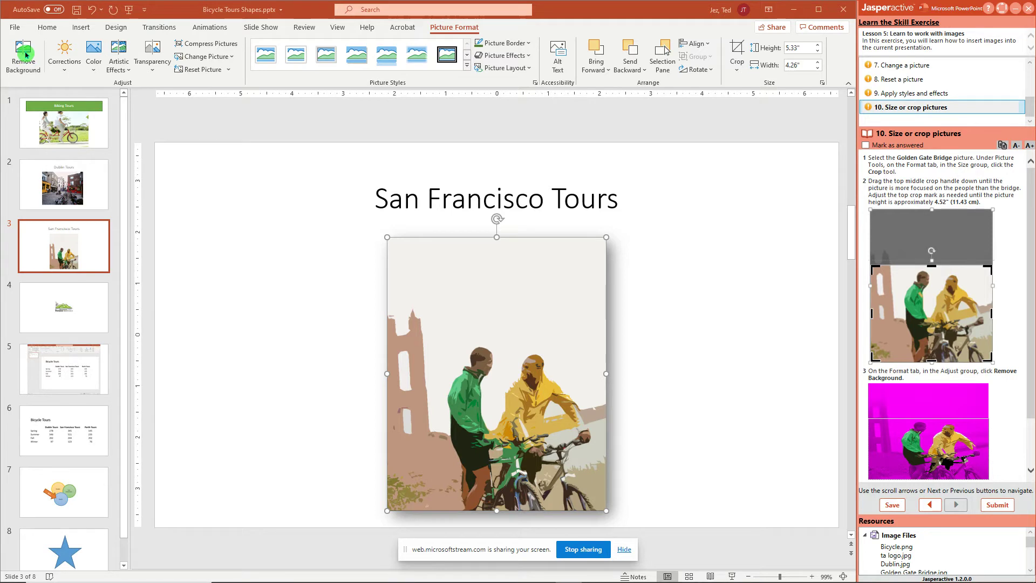
pyautogui.click(25, 54)
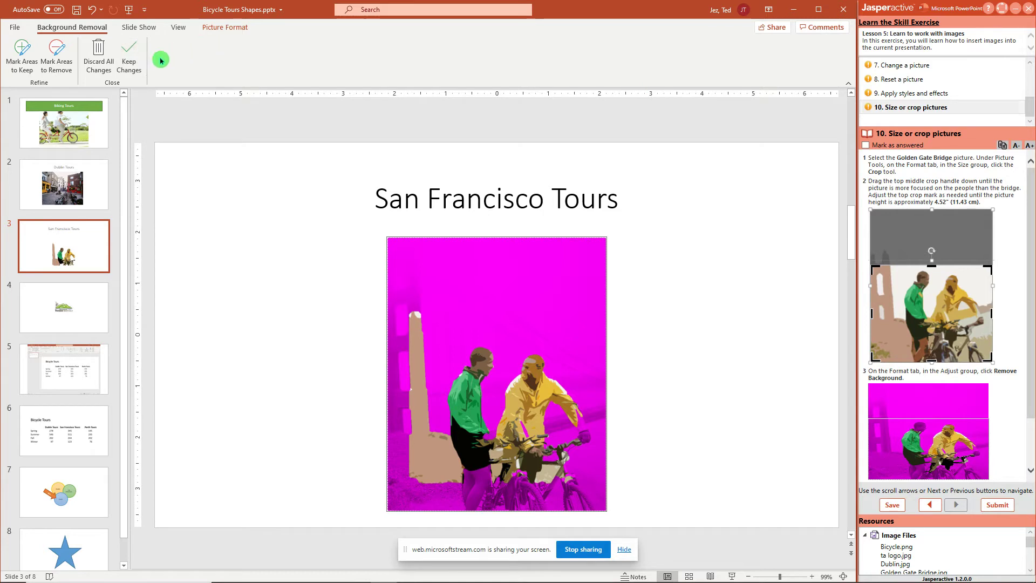
pyautogui.click(98, 54)
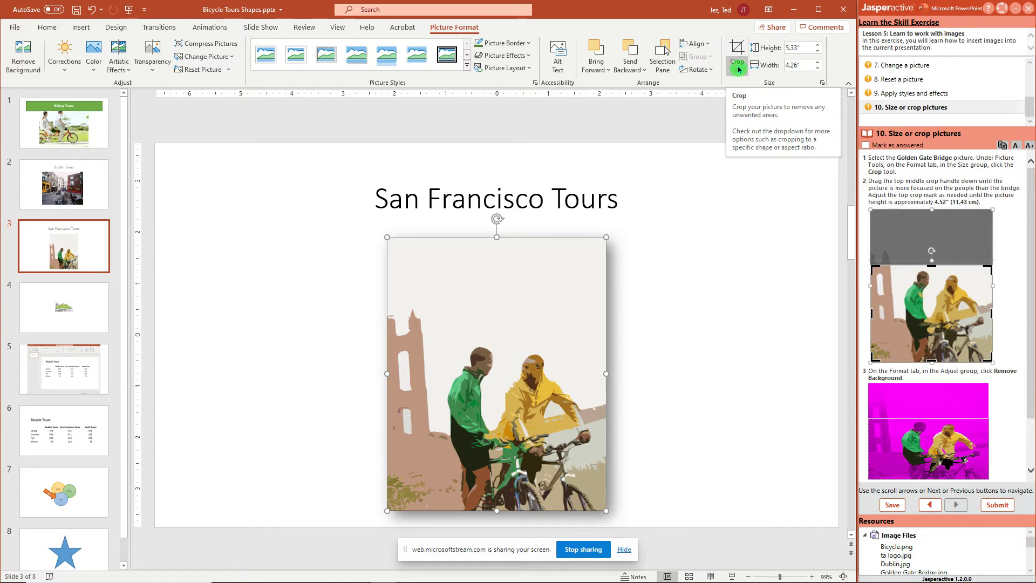
# Crop the bridge picture to 3.43" by 4.05" around the two cyclists and reposition it.
pyautogui.click(738, 68)
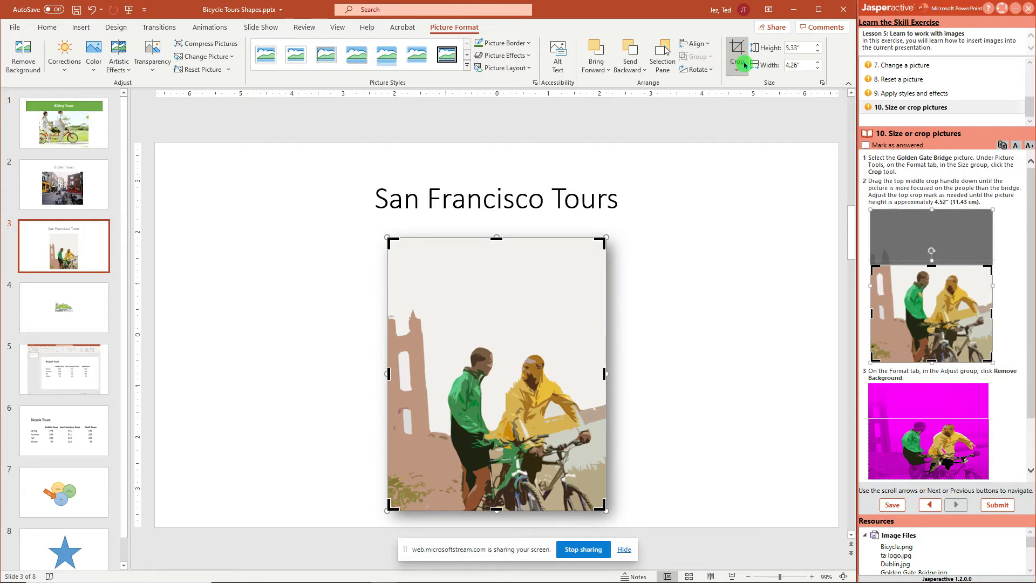
pyautogui.moveTo(495, 238); pyautogui.dragTo(494, 335)
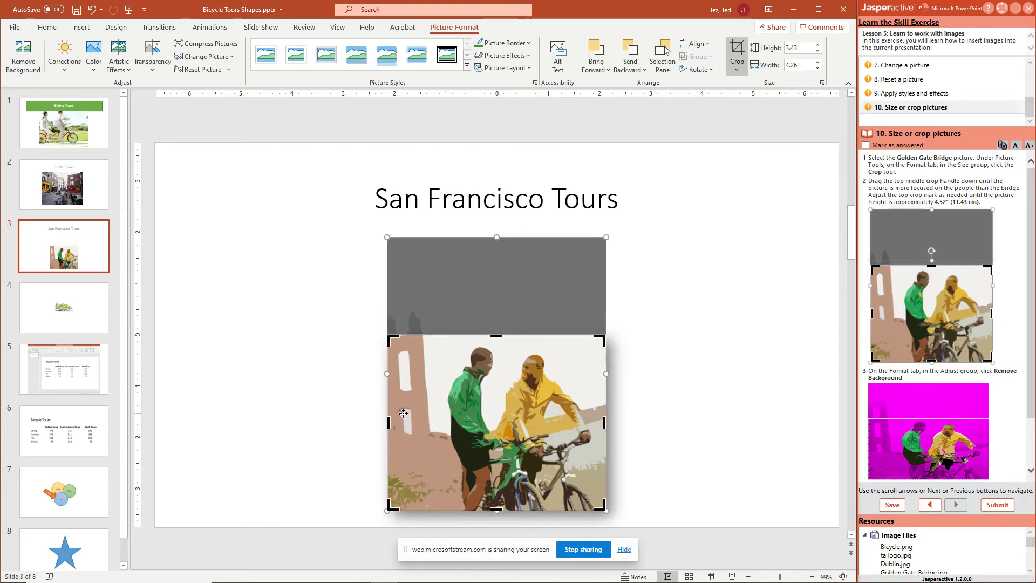
pyautogui.moveTo(387, 423); pyautogui.dragTo(398, 421)
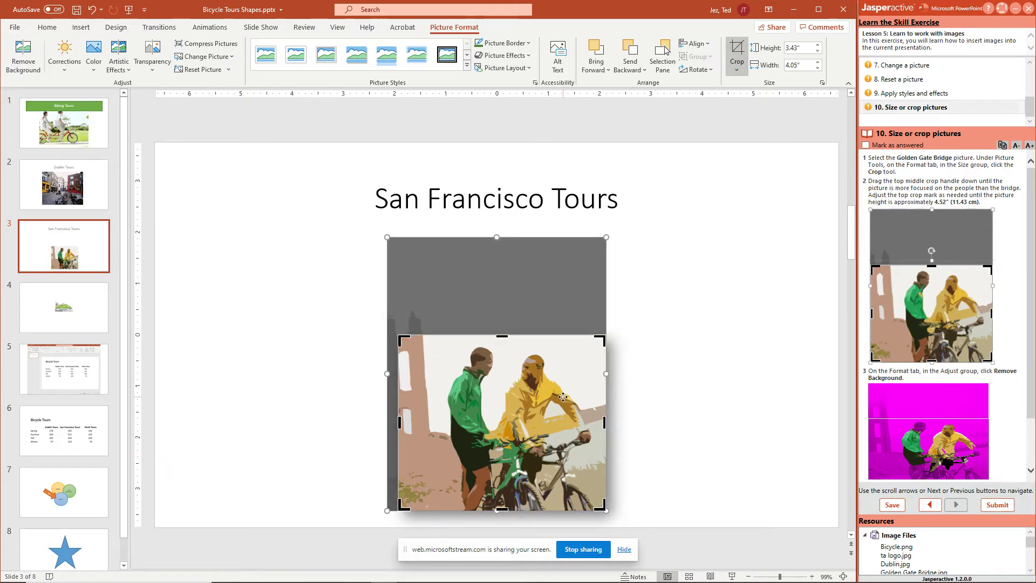
pyautogui.click(737, 48)
pyautogui.moveTo(535, 434); pyautogui.dragTo(520, 385)
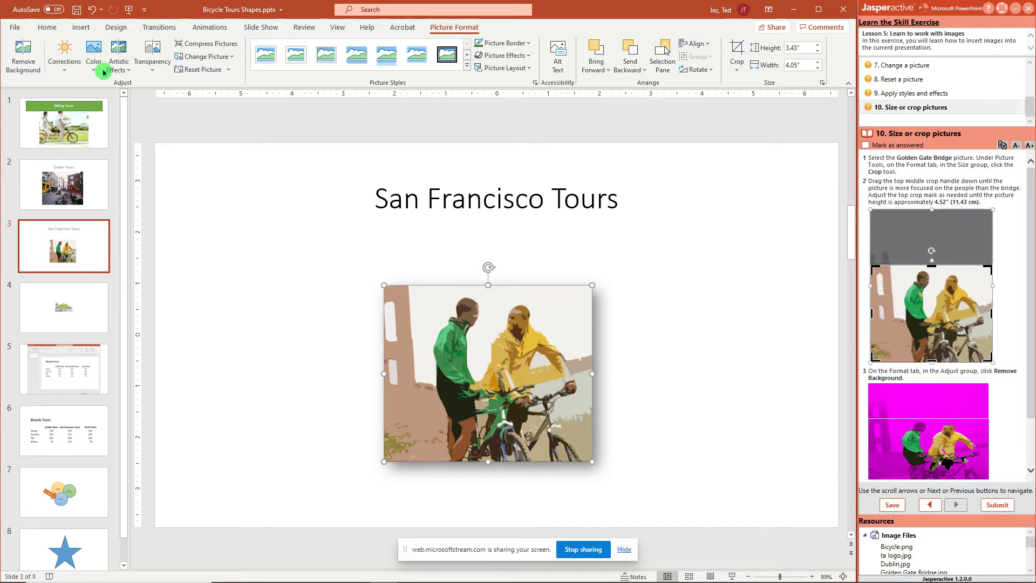
pyautogui.click(26, 55)
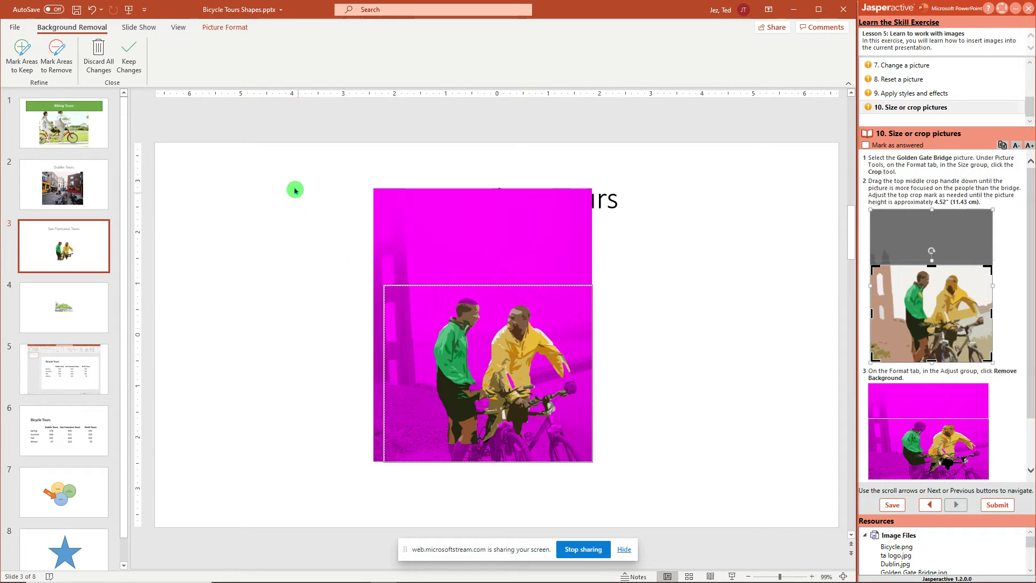
# Mark the yellow sleeve, handlebar and bike frame as areas to keep, then keep the background removal.
pyautogui.click(22, 60)
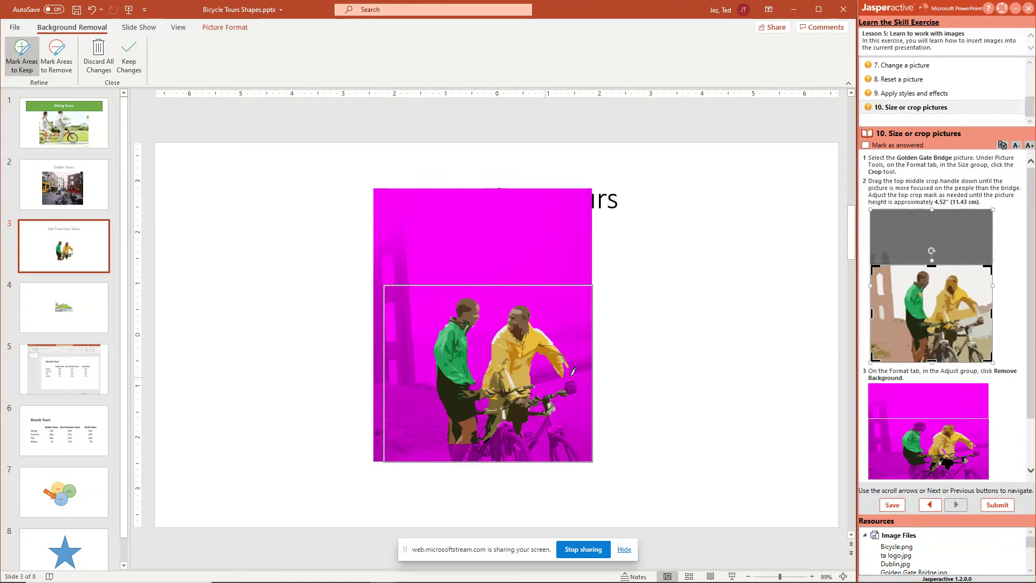
pyautogui.moveTo(571, 373); pyautogui.dragTo(572, 383)
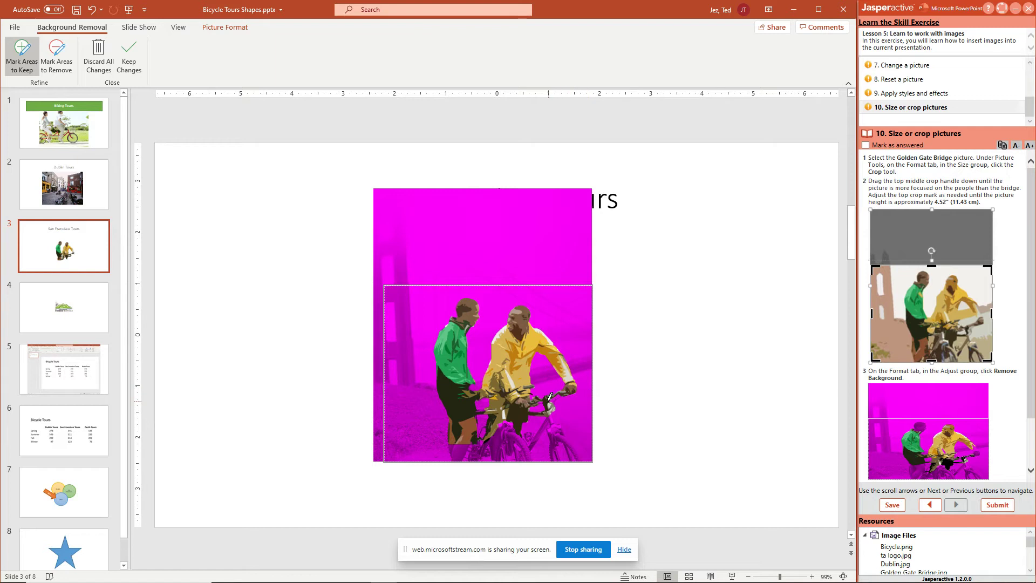
pyautogui.moveTo(548, 413); pyautogui.dragTo(554, 421)
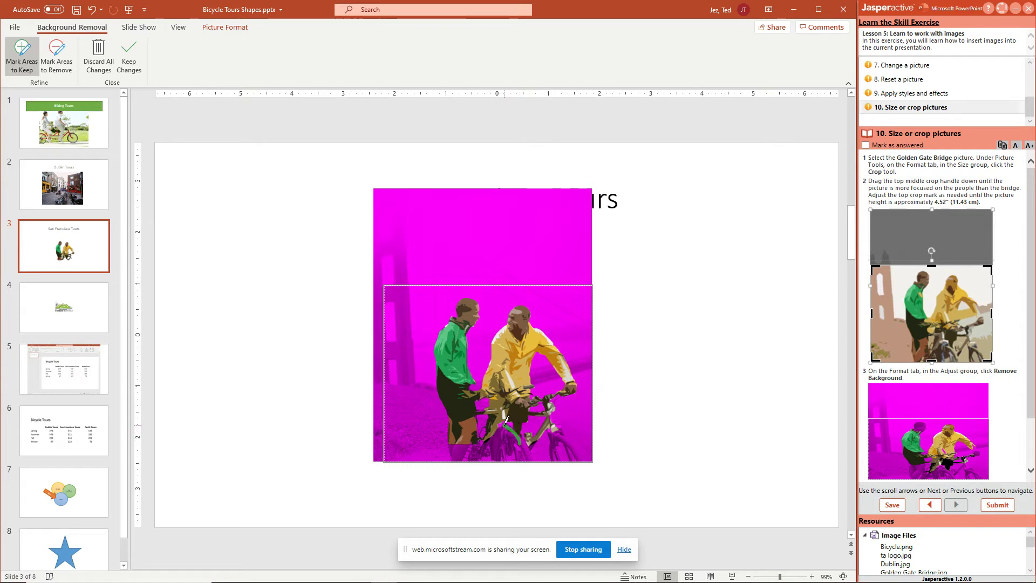
pyautogui.moveTo(505, 424); pyautogui.dragTo(555, 431)
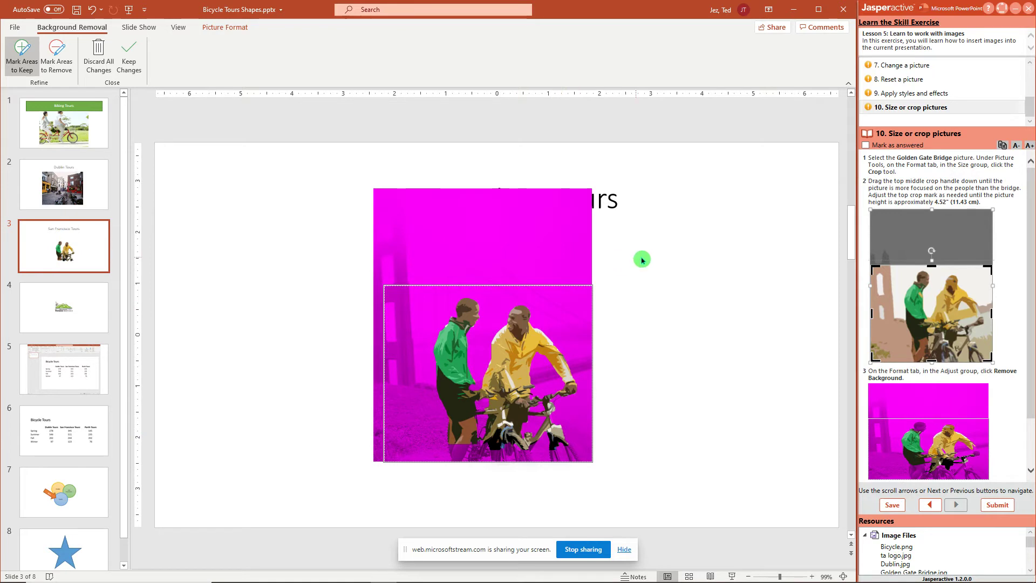
pyautogui.click(130, 57)
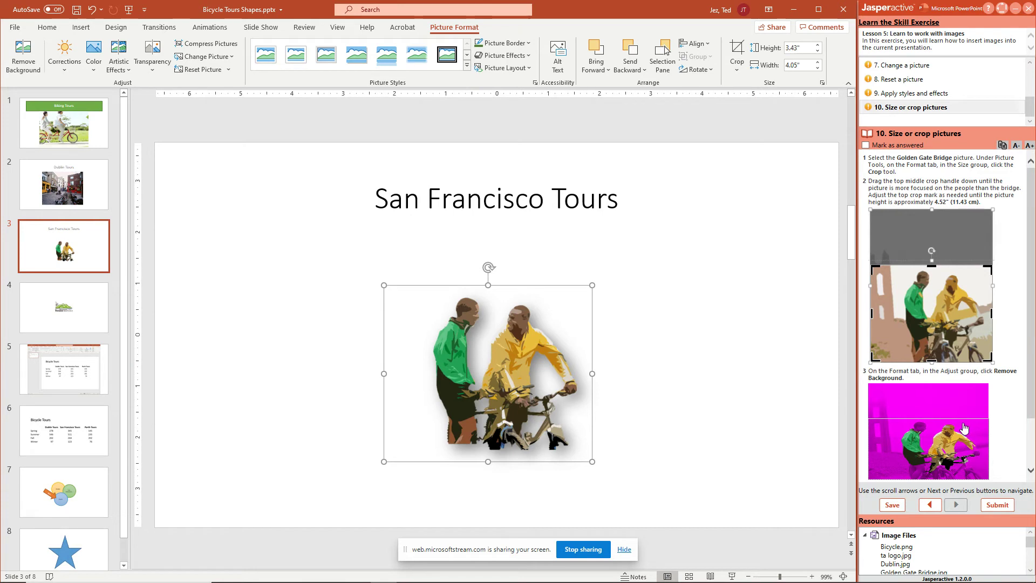
pyautogui.scroll(-2, 964, 428)
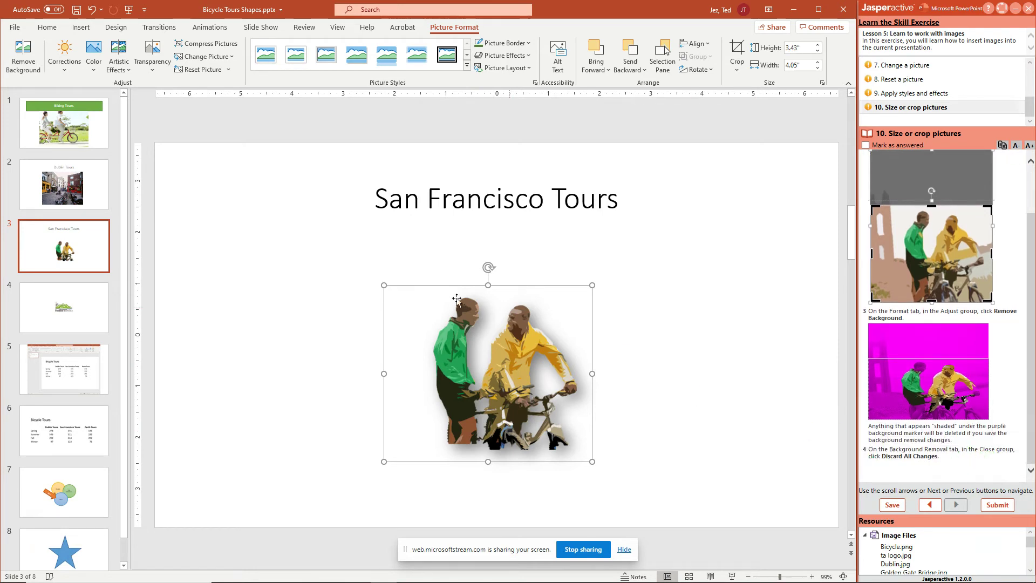
# Discard all background removal changes on the cyclists picture, then submit the exercise and return to Jasperactive.
pyautogui.click(24, 59)
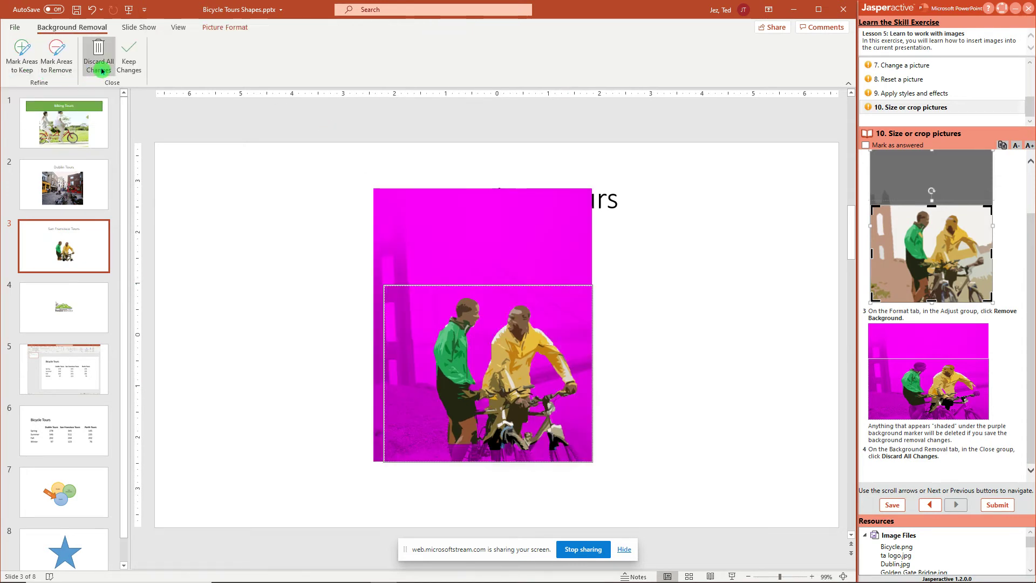
pyautogui.click(99, 65)
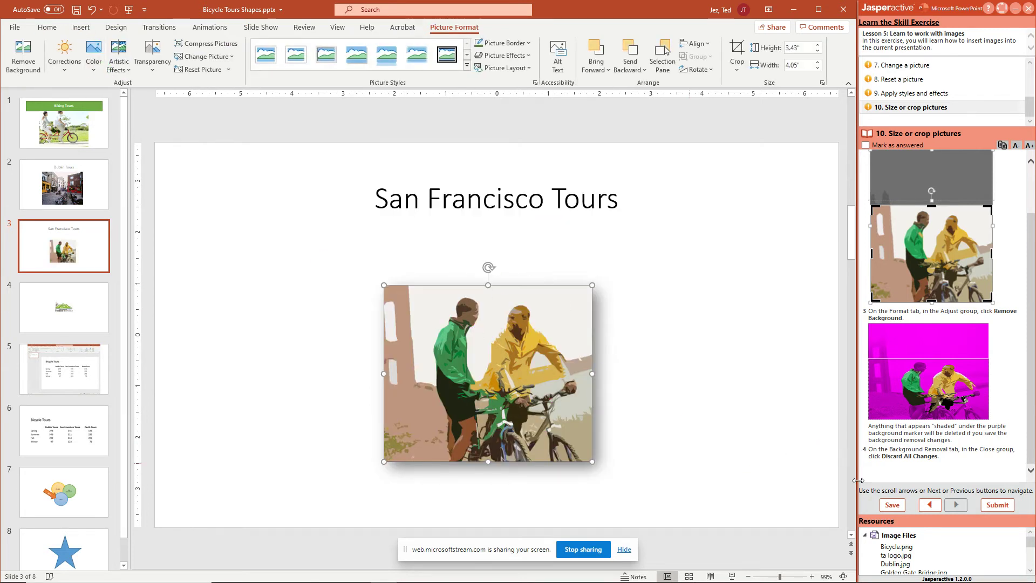
pyautogui.click(996, 506)
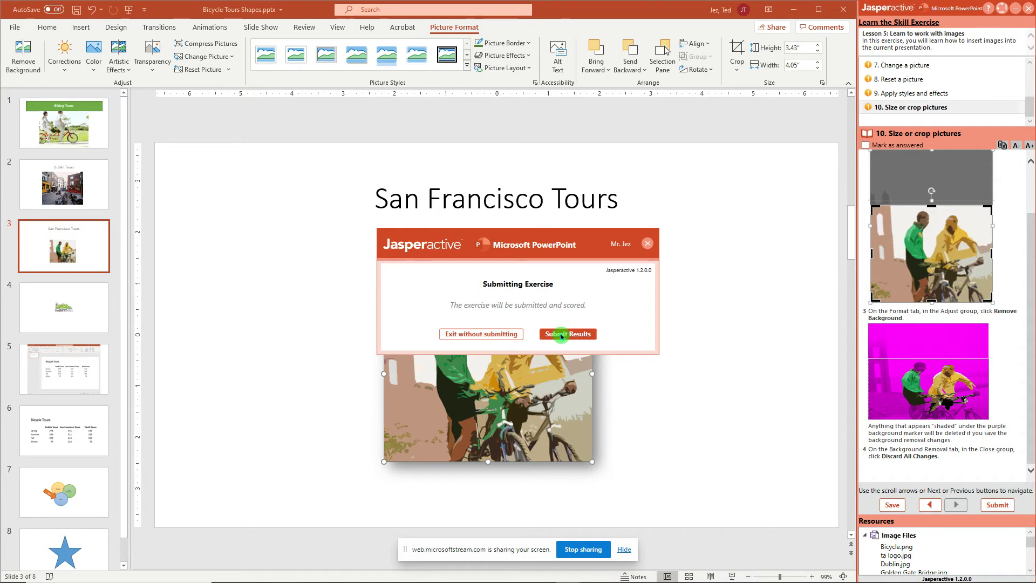
pyautogui.click(561, 335)
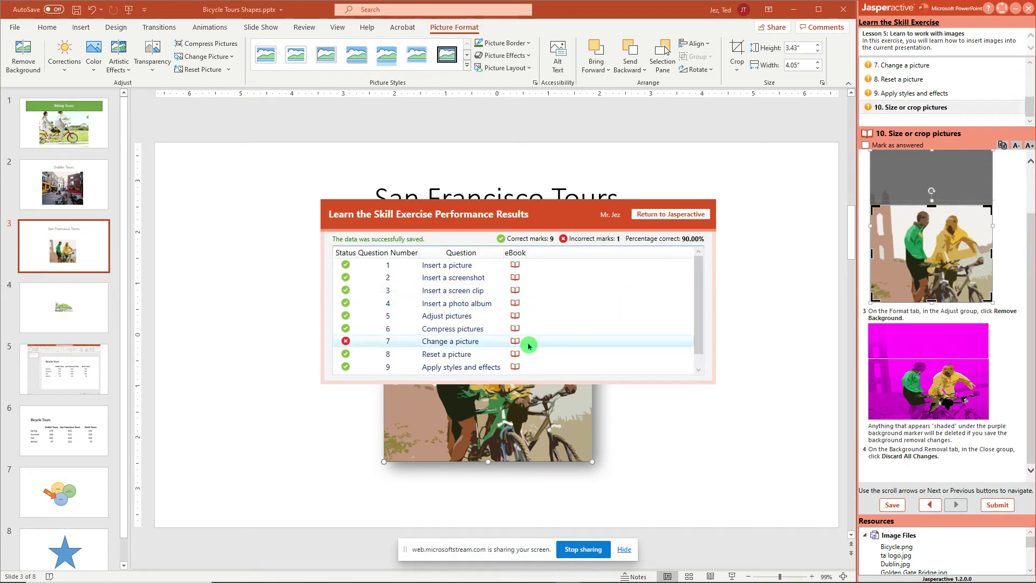
pyautogui.click(658, 214)
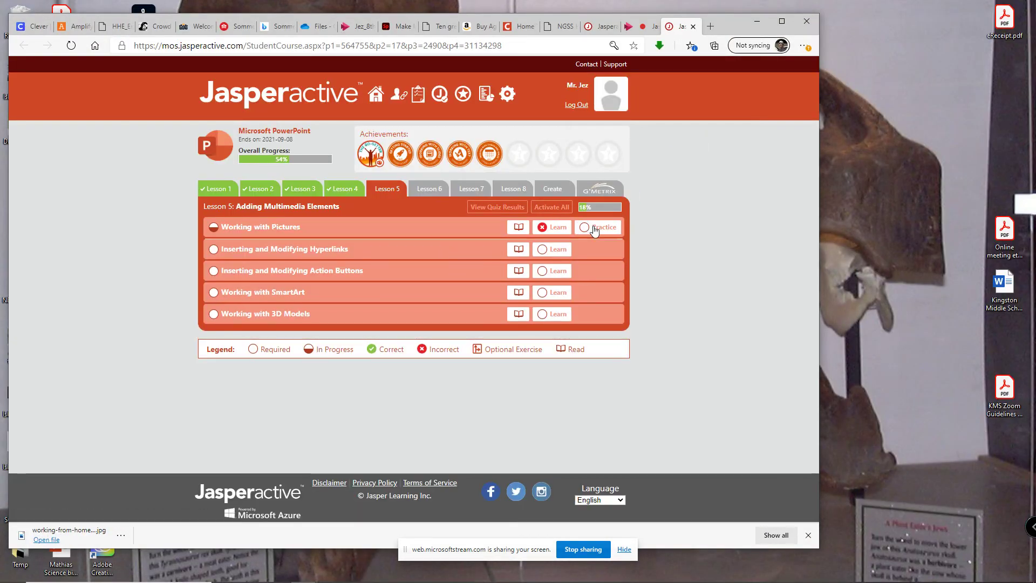
# Launch the Working with Pictures practice from the Lesson 5 list.
pyautogui.click(596, 227)
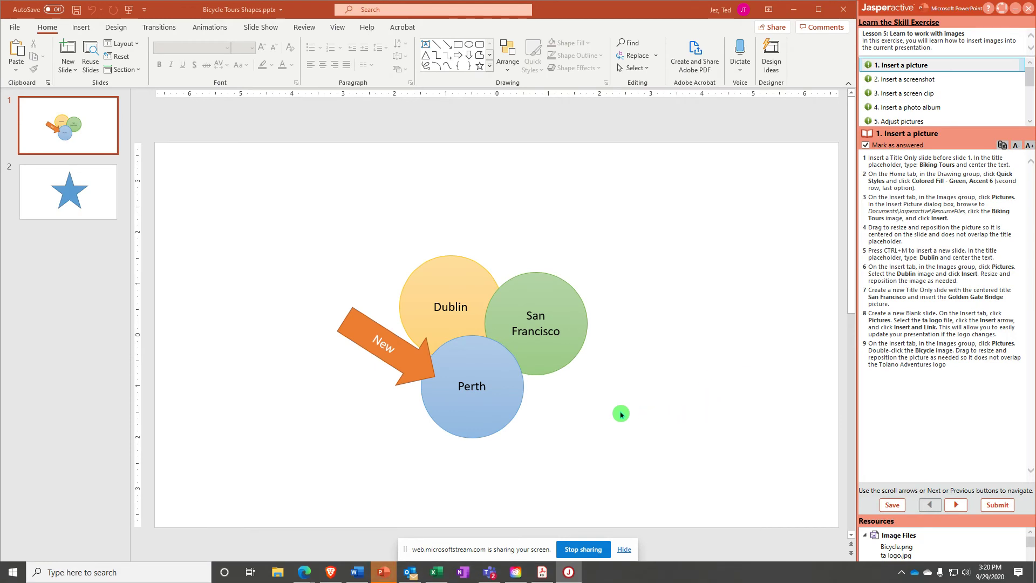
# Insert a new title slide before the circle diagram slide with Ctrl+M.
pyautogui.click(85, 93)
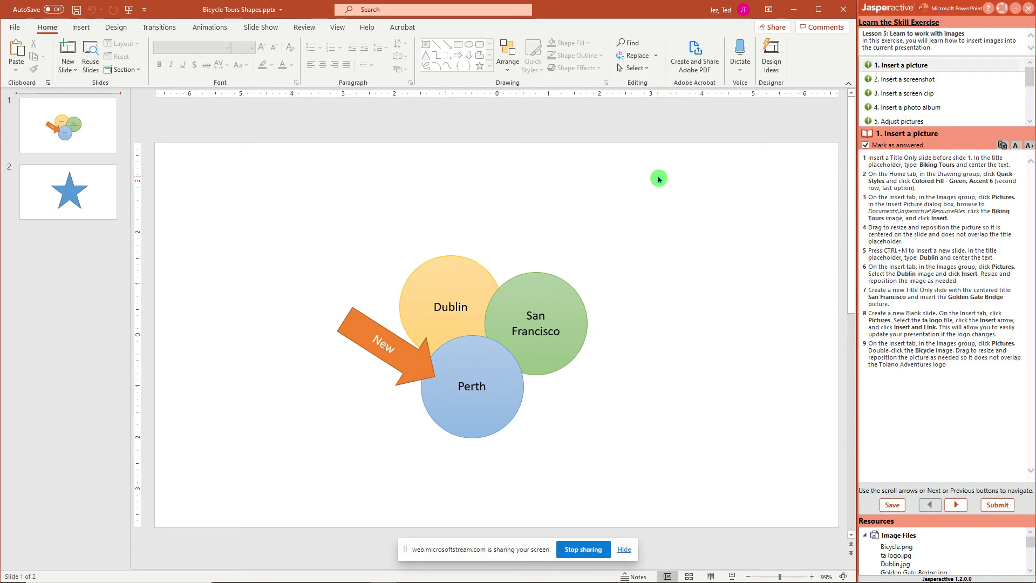
pyautogui.hotkey('ctrl', 'm')
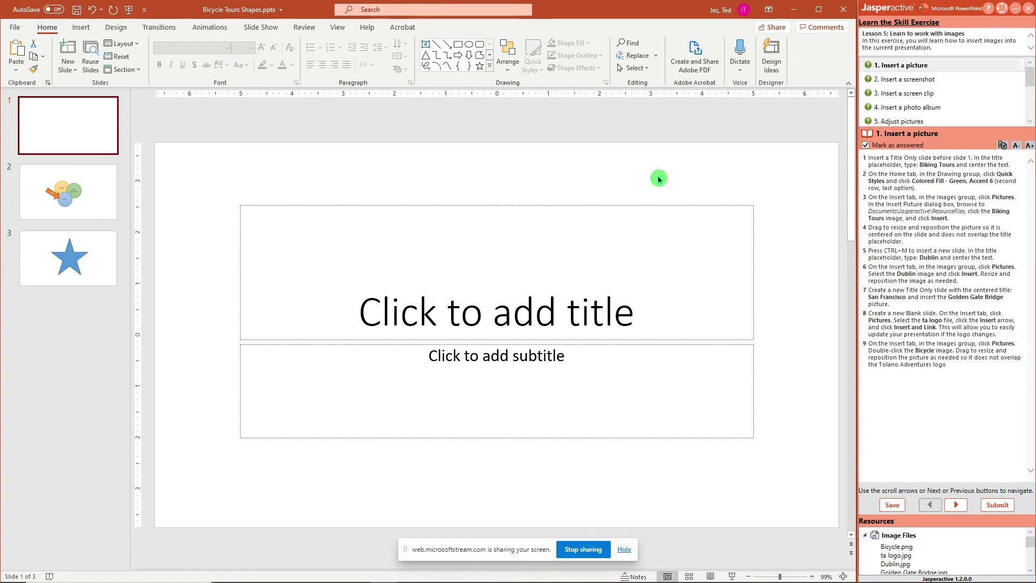
# Add five Title and Content slides after the title slide, bringing the deck to eight slides.
pyautogui.hotkey('ctrl', 'm')
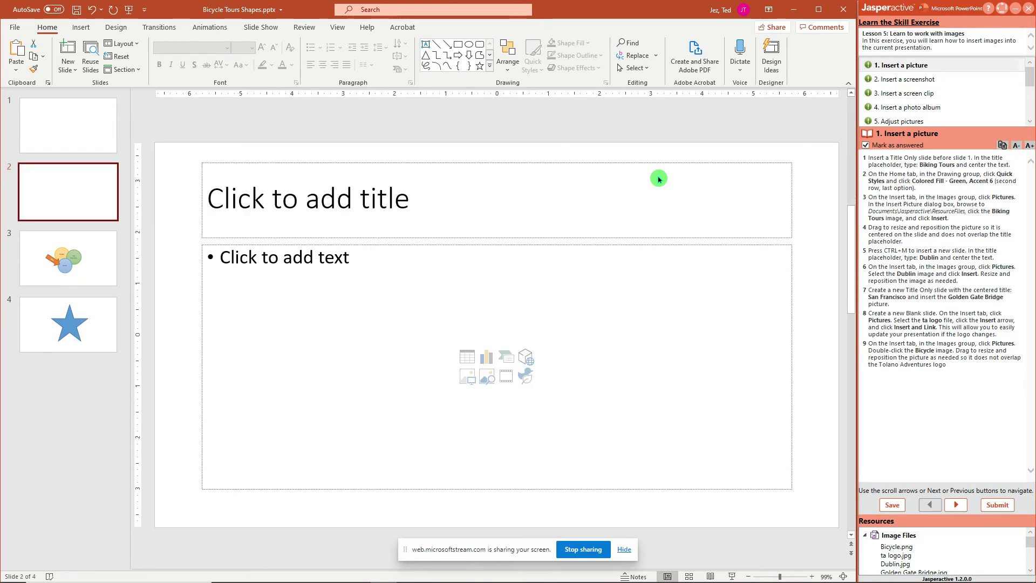
pyautogui.hotkey('ctrl', 'm')
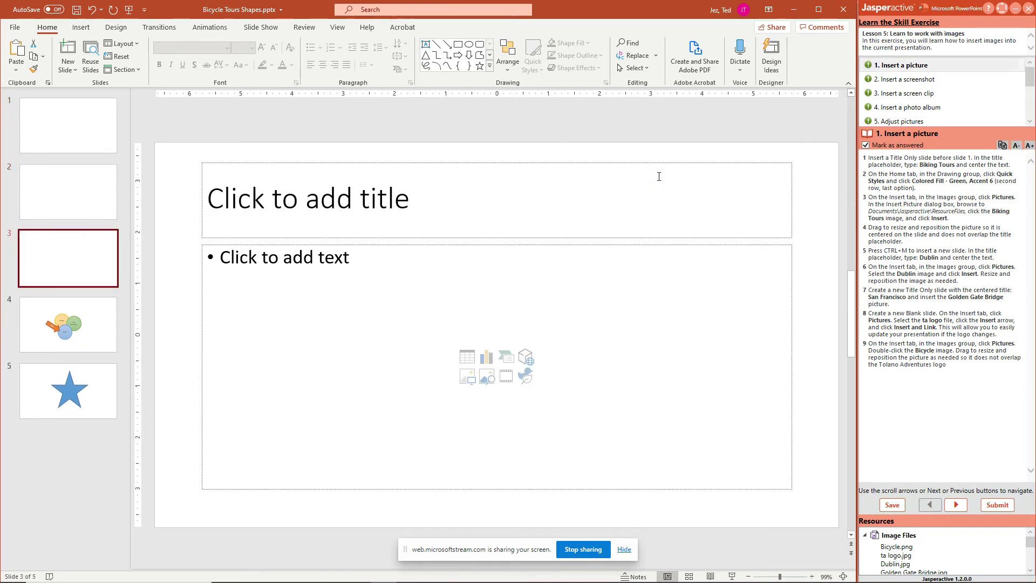
pyautogui.hotkey('ctrl', 'm')
pyautogui.hotkey('ctrl', 'm')
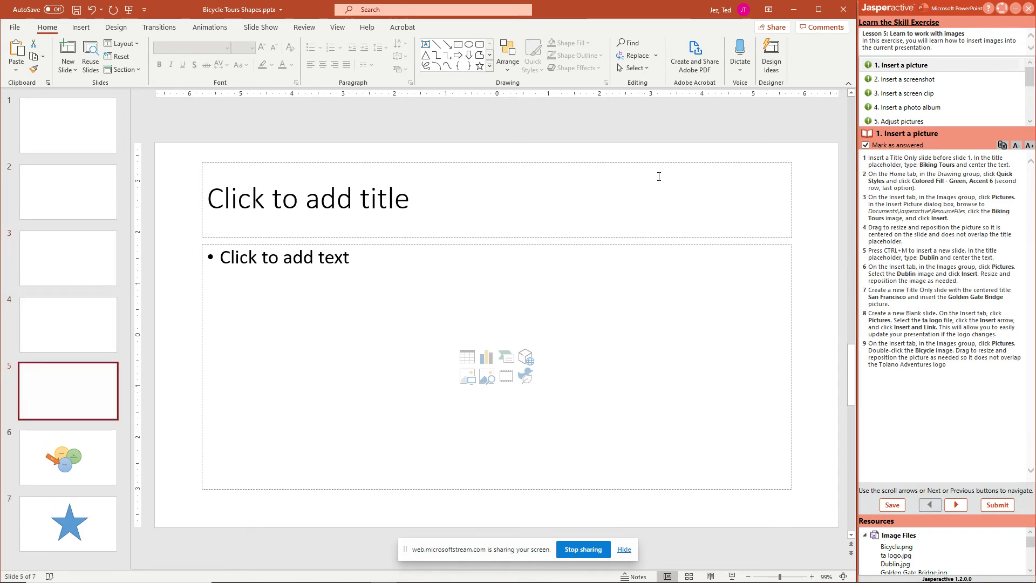
pyautogui.hotkey('ctrl', 'm')
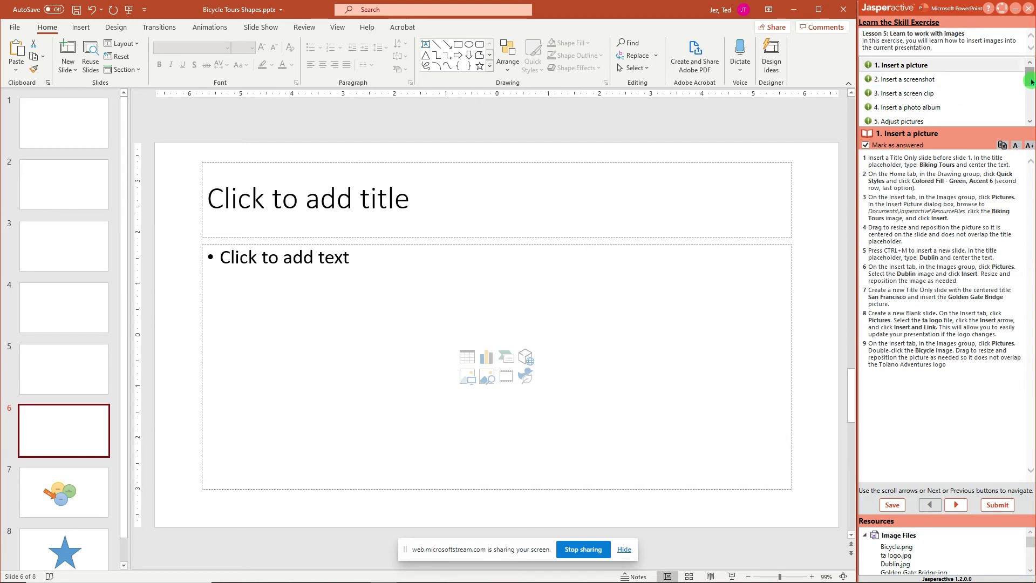
pyautogui.scroll(-1, 1029, 89)
pyautogui.scroll(-2, 1030, 89)
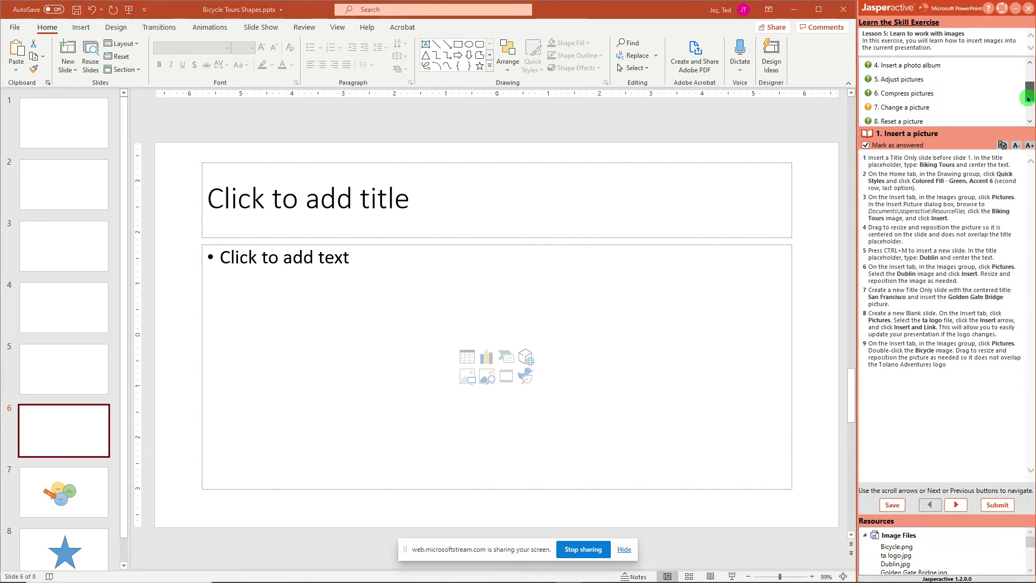
# Review the Change a picture task, then browse Insert Picture to Documents > Jasperactive > ResourceFiles.
pyautogui.click(924, 107)
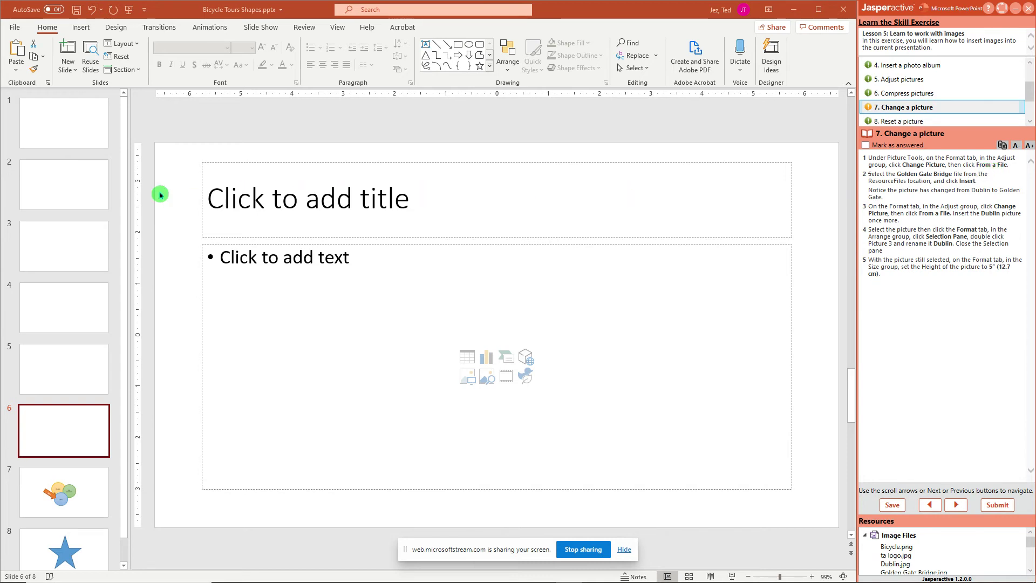
pyautogui.click(57, 202)
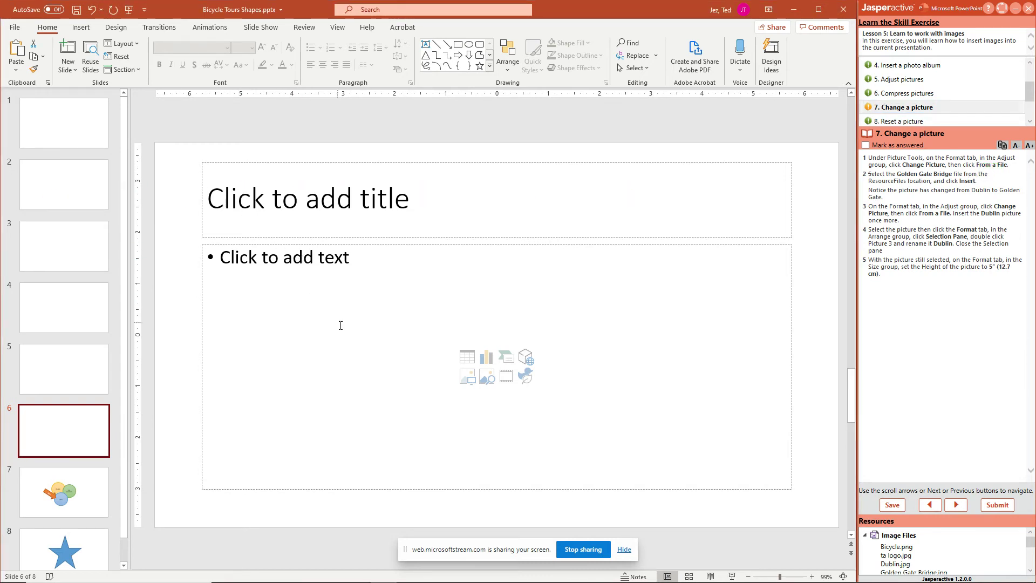
pyautogui.click(465, 376)
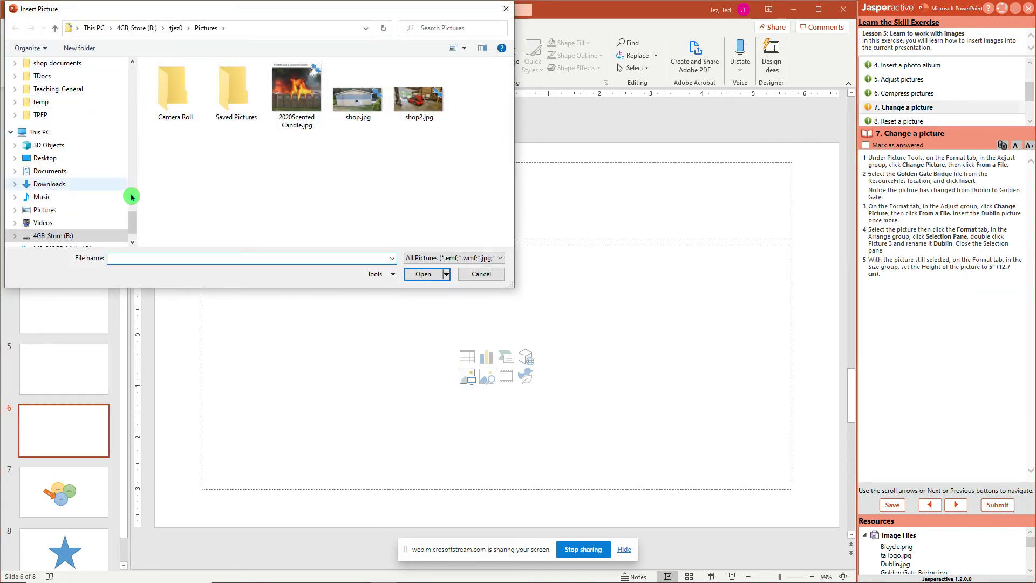
pyautogui.moveTo(134, 207); pyautogui.dragTo(133, 70)
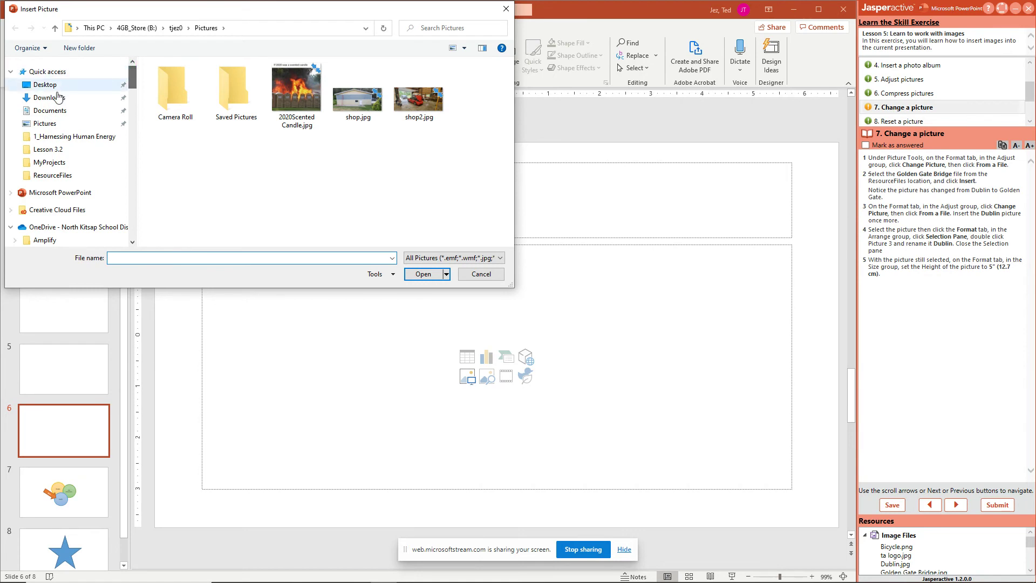
pyautogui.click(58, 111)
pyautogui.click(163, 104)
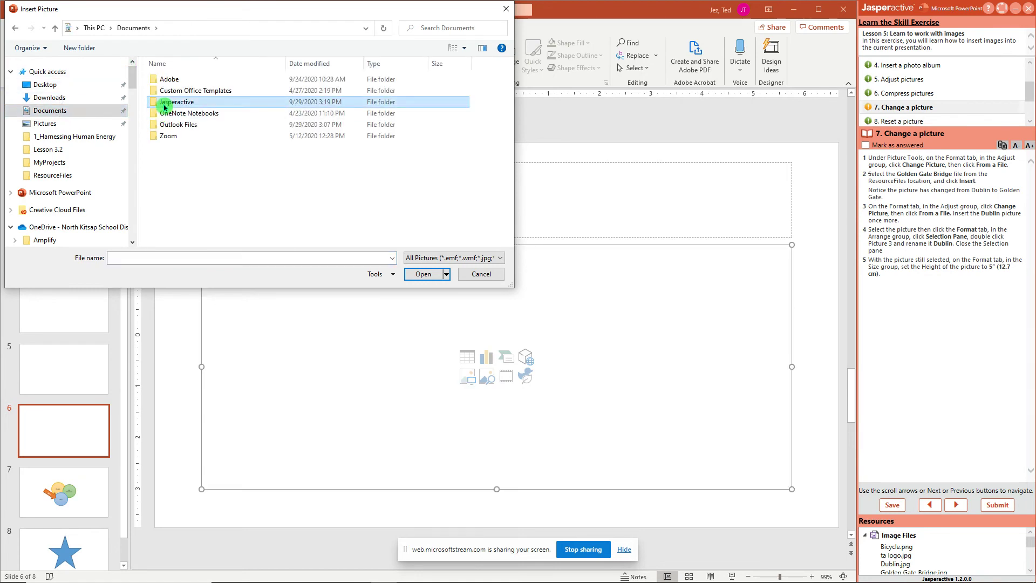
pyautogui.doubleClick(164, 104)
pyautogui.doubleClick(171, 91)
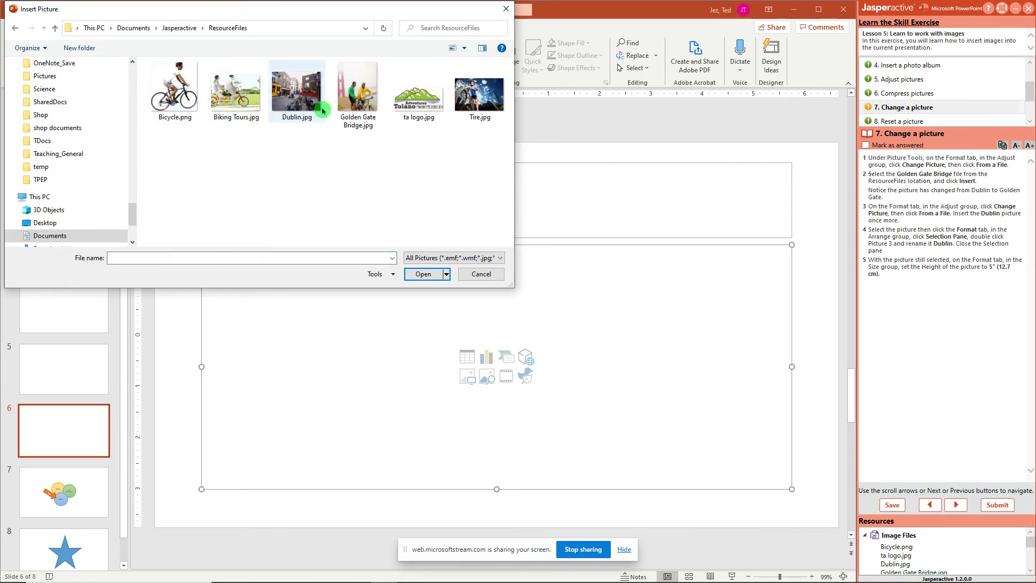
# Compare Golden Gate Bridge.jpg and Dublin.jpg, cancel without inserting, and select slide 2.
pyautogui.click(355, 91)
pyautogui.click(286, 91)
pyautogui.click(344, 90)
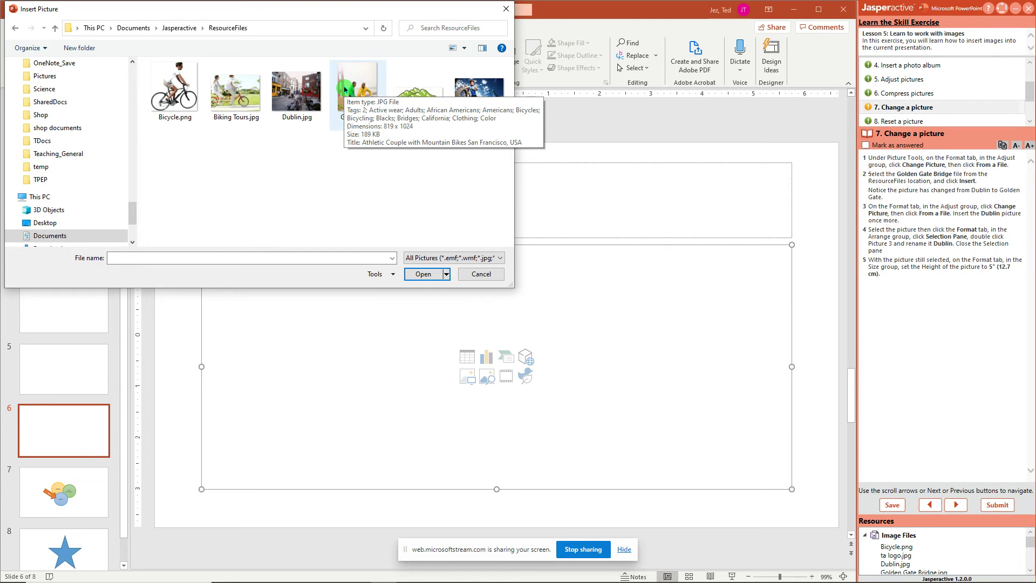
pyautogui.click(303, 100)
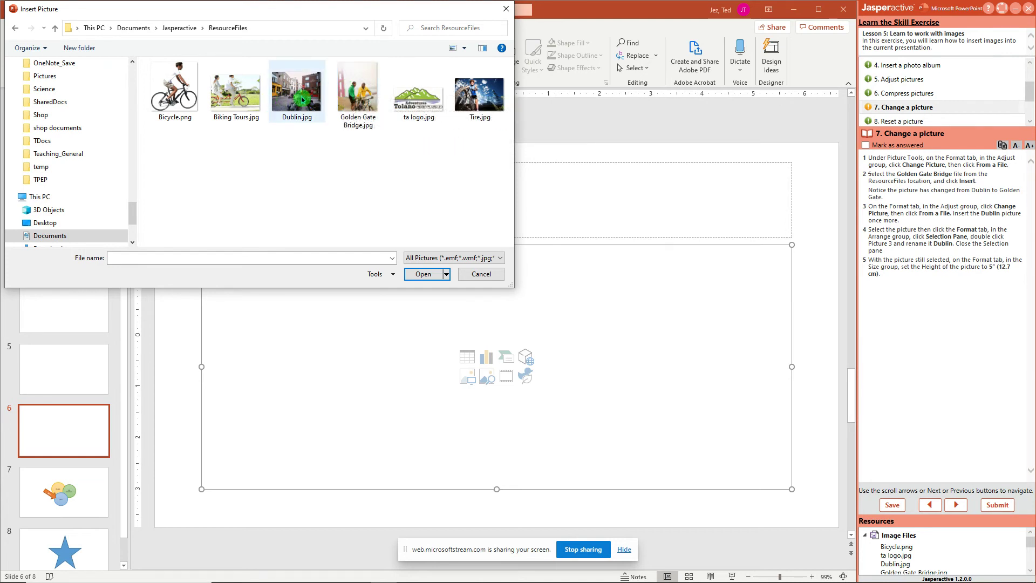
pyautogui.click(472, 276)
pyautogui.click(74, 199)
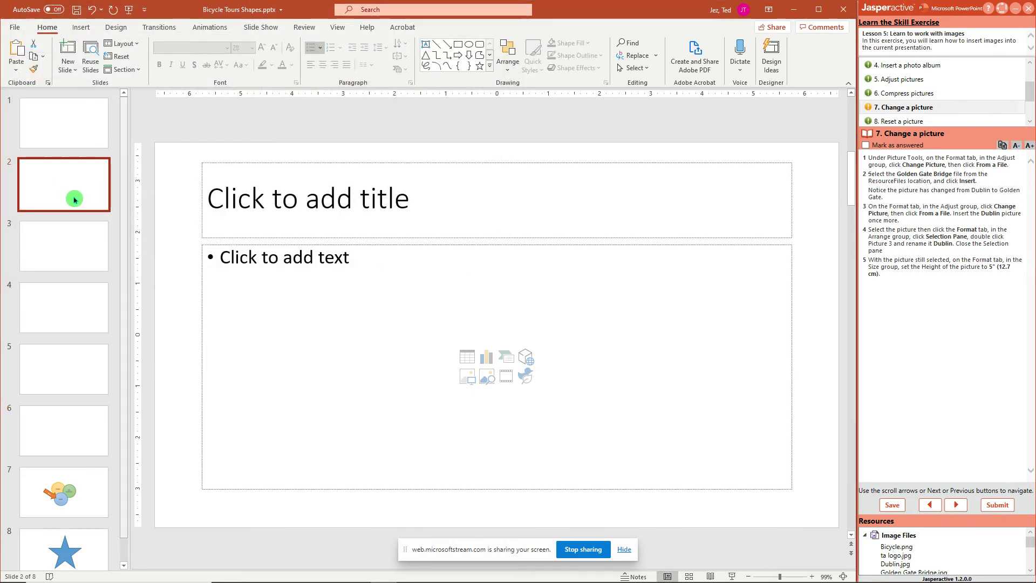
# Insert Dublin.jpg into slide 2's content placeholder.
pyautogui.click(468, 368)
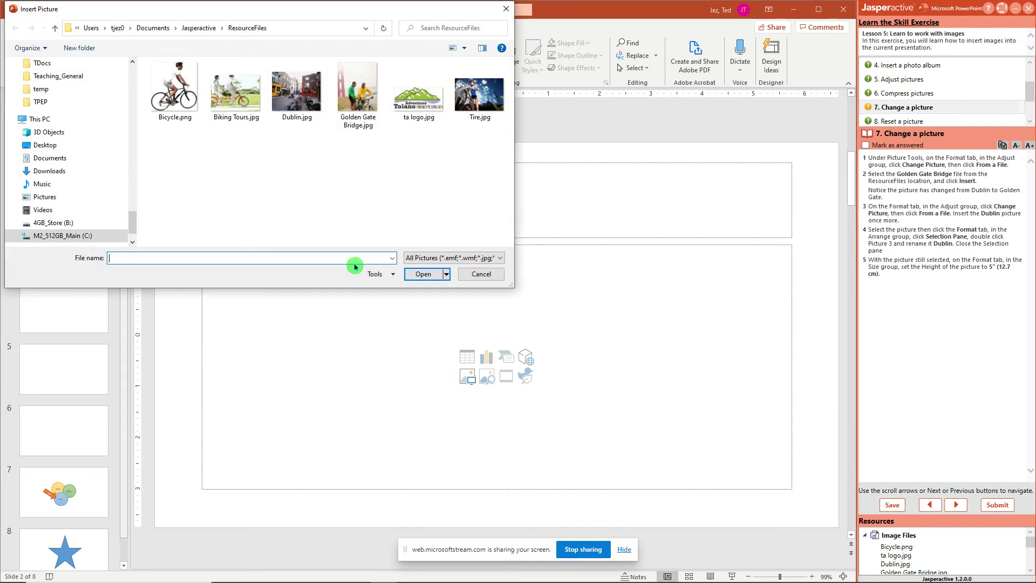
pyautogui.click(302, 116)
pyautogui.click(423, 273)
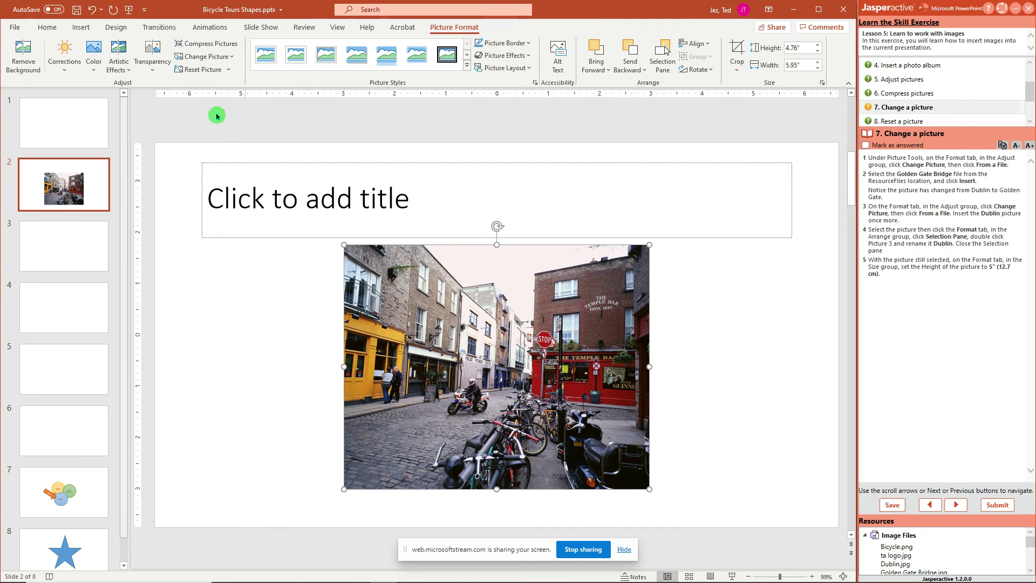
# Replace the picture with Golden Gate Bridge.jpg from a file.
pyautogui.click(229, 58)
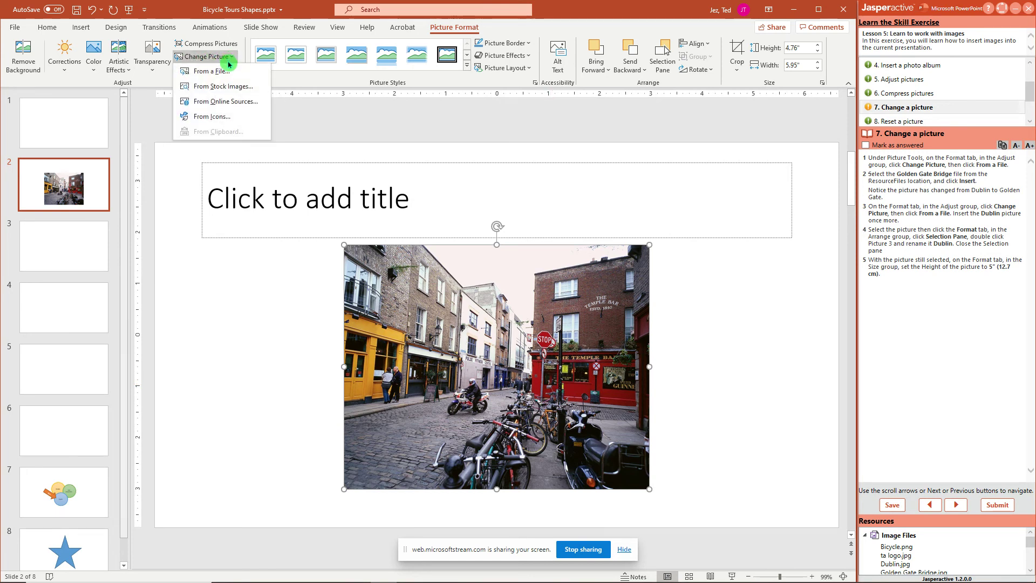
pyautogui.click(216, 71)
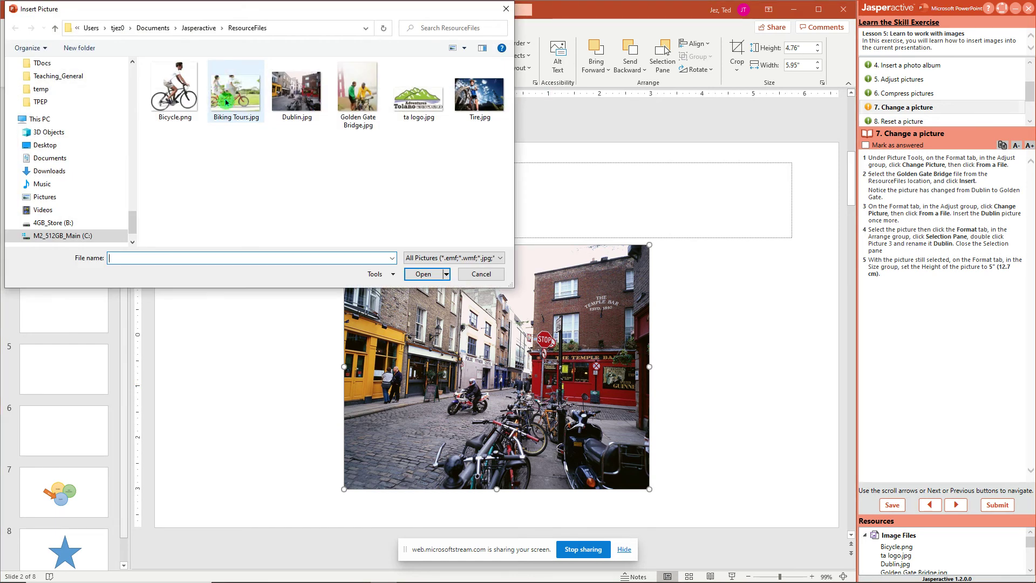
pyautogui.click(357, 98)
pyautogui.click(432, 274)
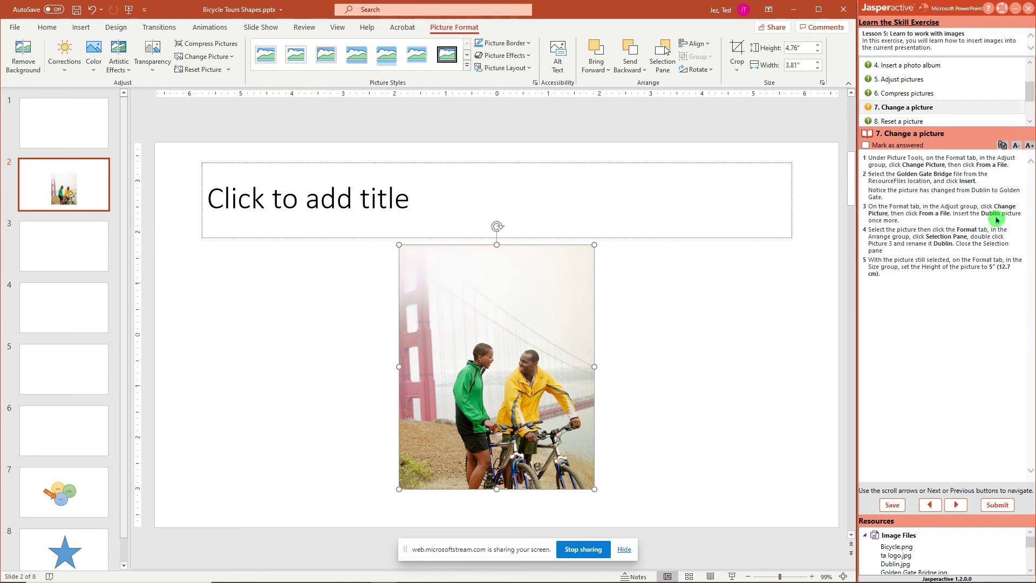
# Change the picture back to Dublin.jpg from a file.
pyautogui.click(197, 56)
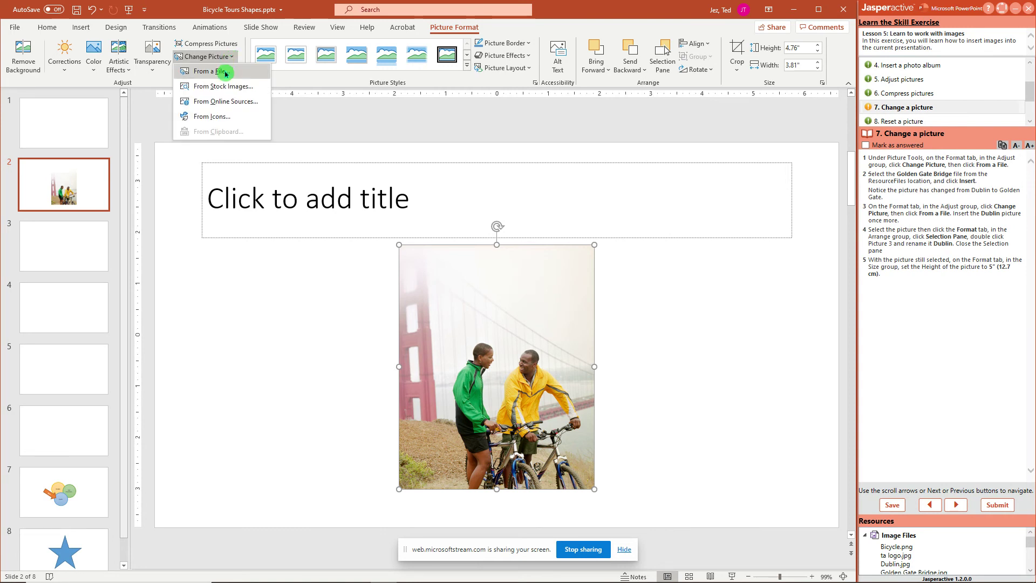
pyautogui.click(226, 74)
pyautogui.click(296, 91)
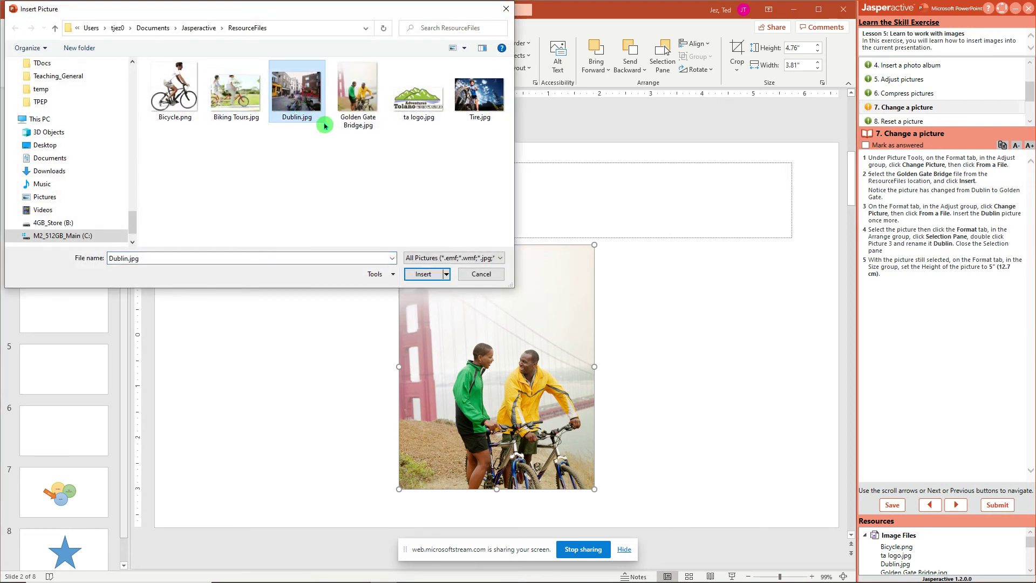
pyautogui.click(424, 273)
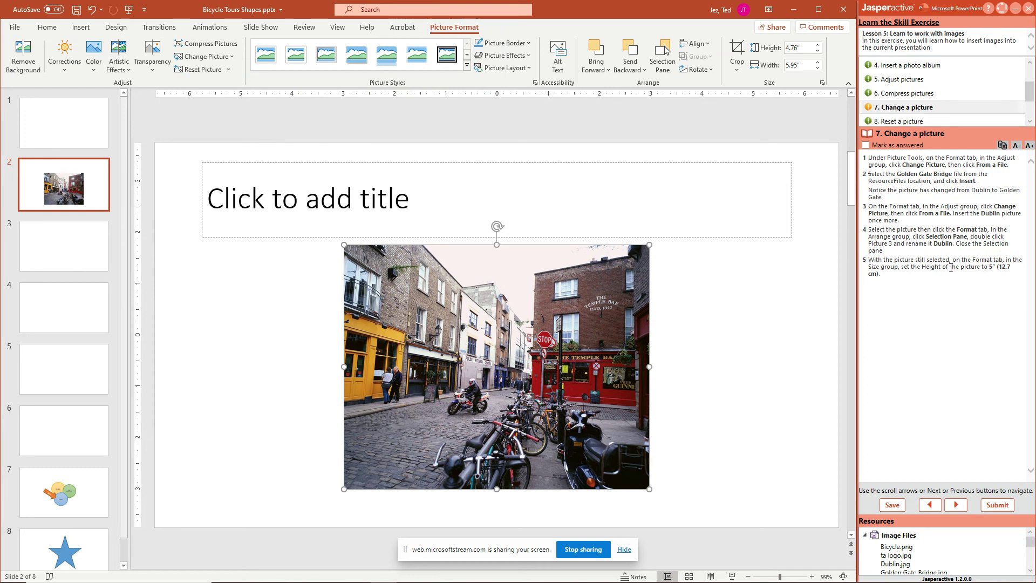
pyautogui.click(983, 255)
pyautogui.click(662, 54)
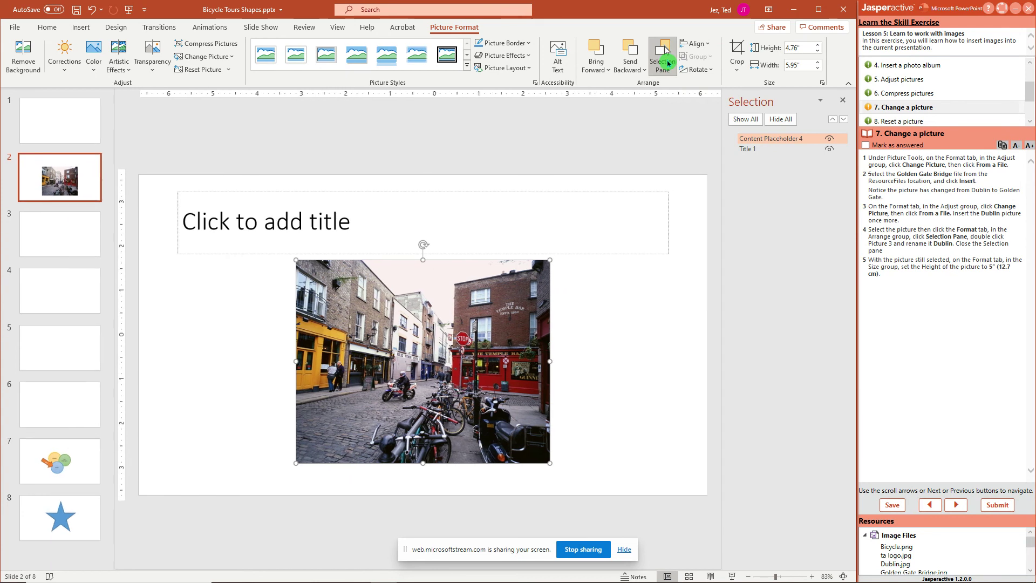
# Rename the picture's Selection pane entry from Content Placeholder 4 to Dublin.
pyautogui.click(764, 139)
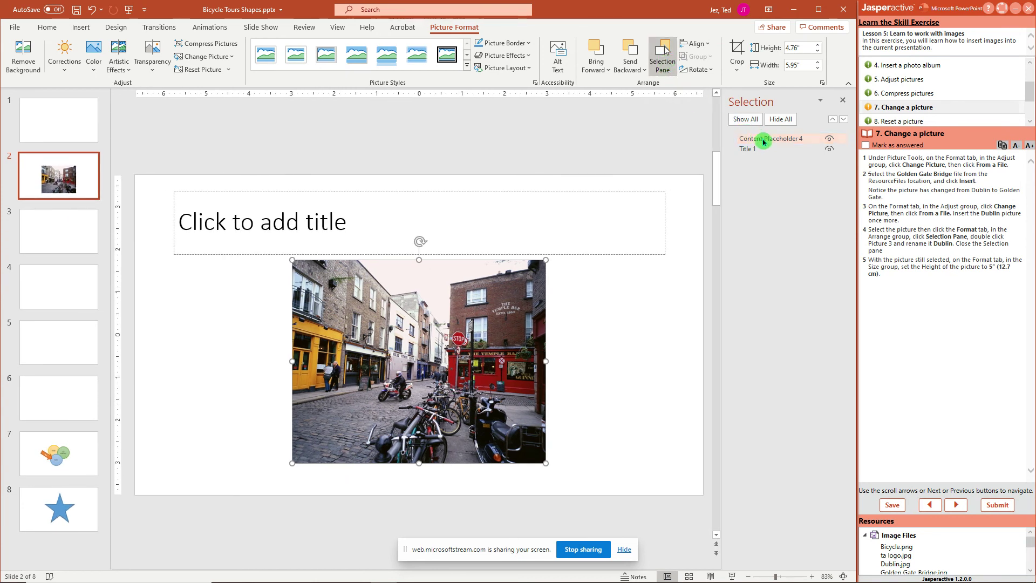
pyautogui.click(764, 140)
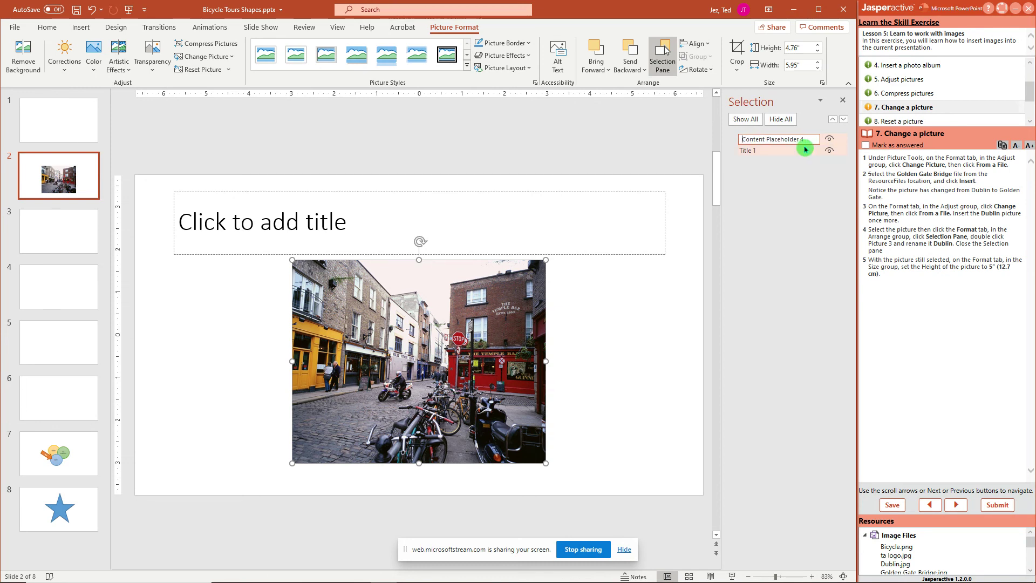
pyautogui.write('Dublin')
pyautogui.press('Delete')
pyautogui.press('Delete')
pyautogui.press('Delete')
pyautogui.press('Delete')
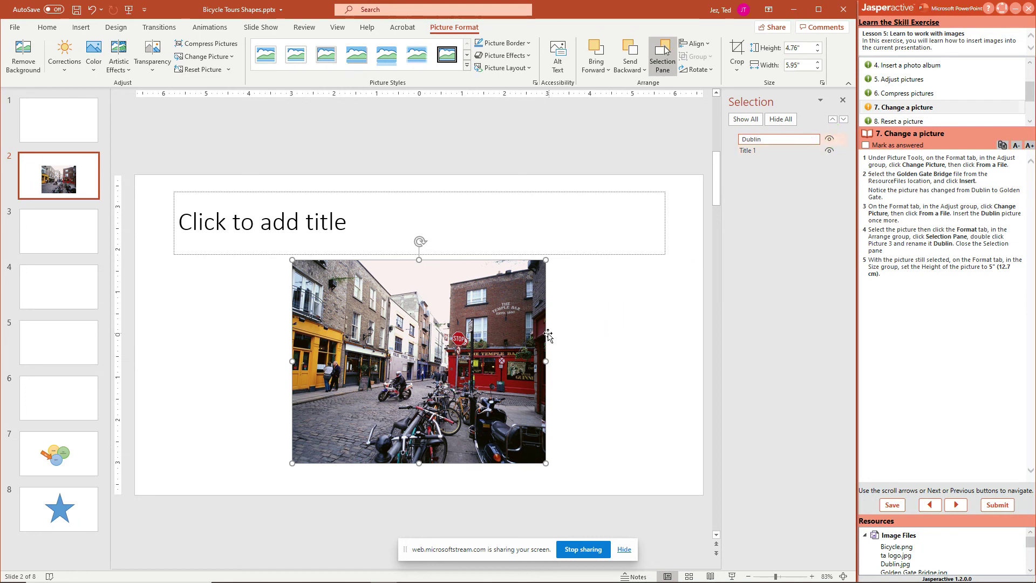
pyautogui.click(516, 337)
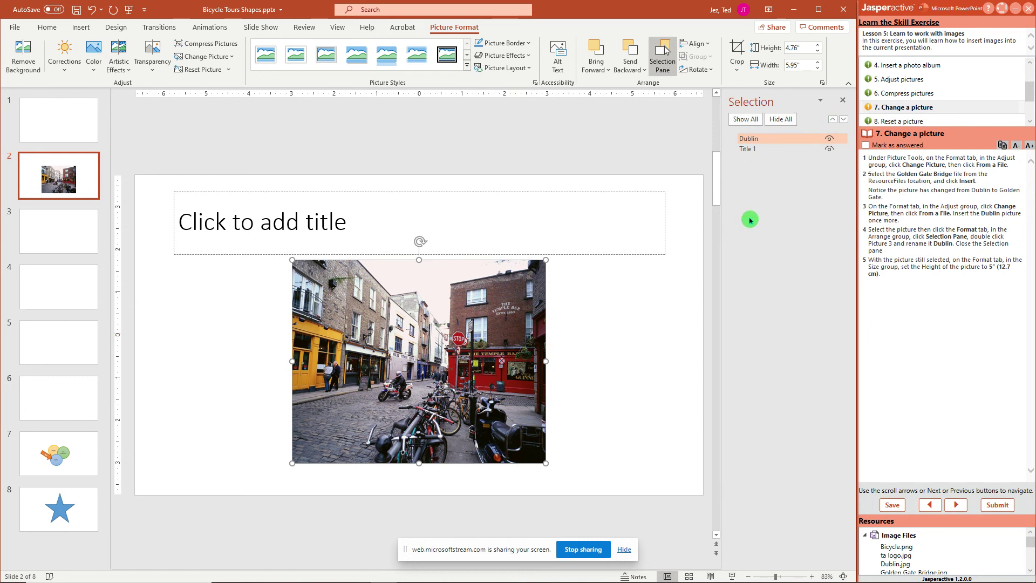
# Raise the picture's height to 5 inches, making it 6.25 inches wide.
pyautogui.click(817, 45)
pyautogui.click(818, 45)
pyautogui.click(818, 46)
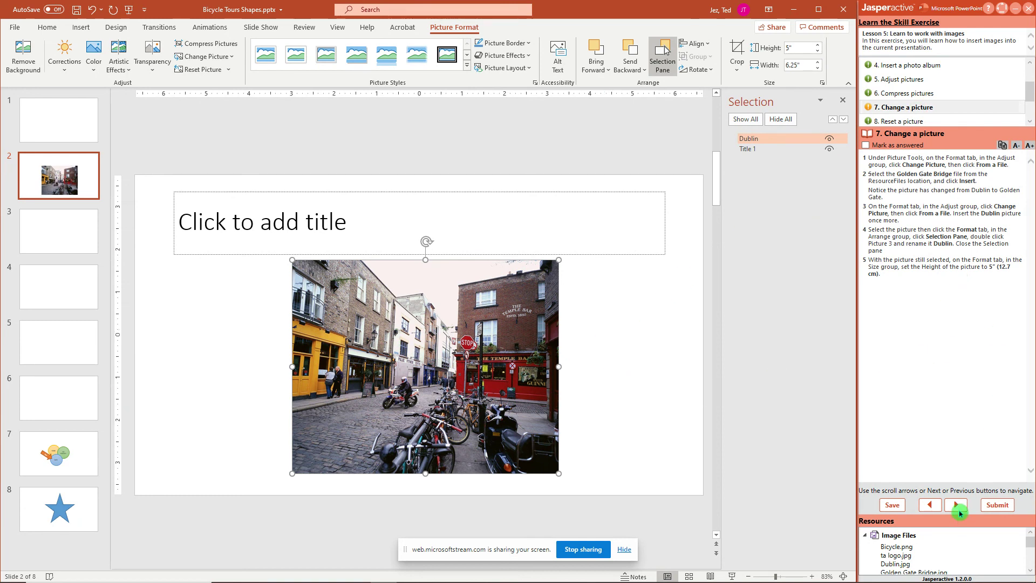
# Advance past the last task and submit the practice exercise results for scoring.
pyautogui.click(958, 509)
pyautogui.click(998, 508)
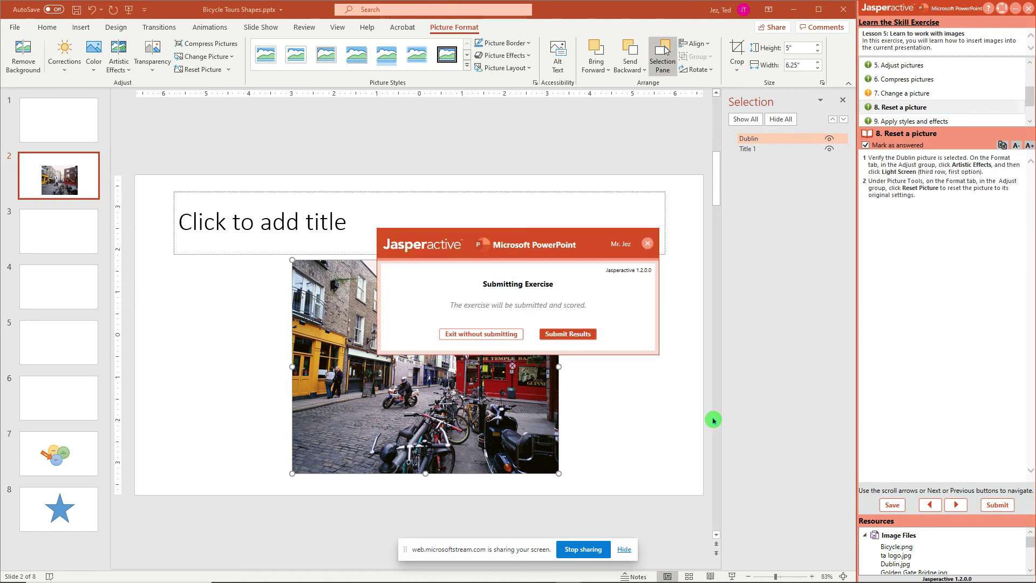
pyautogui.click(572, 333)
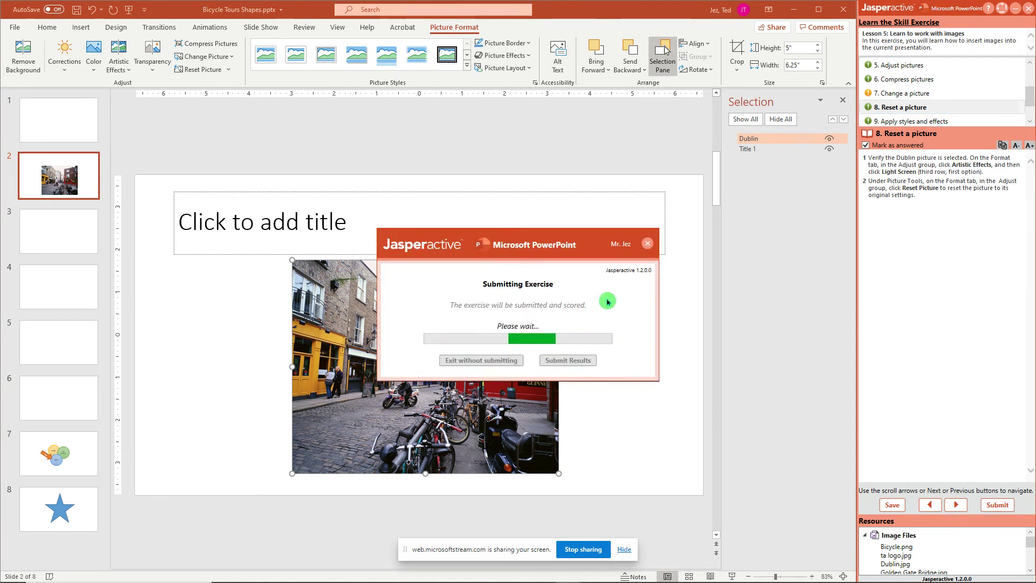